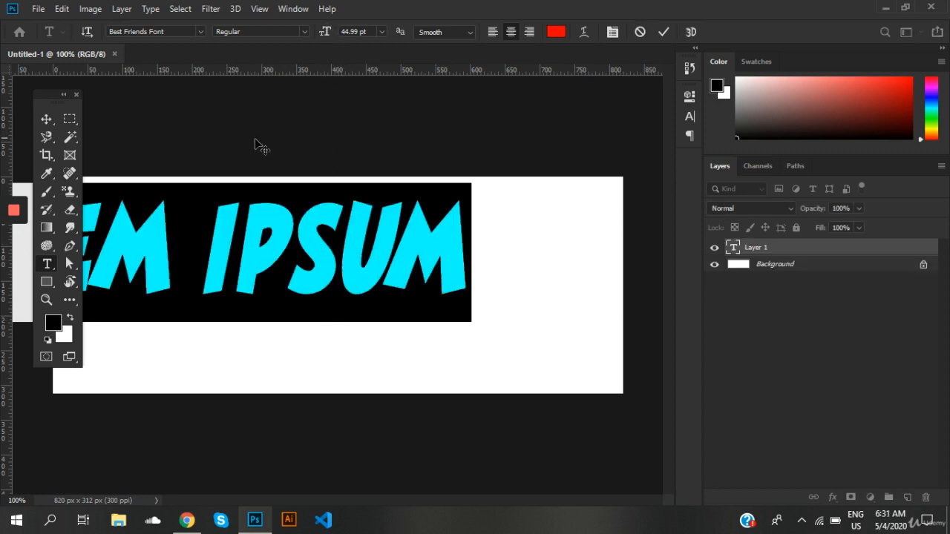
Move the selected Lorem Ipsum text to the middle of the canvas and set its font size to 29.99 pt.
drag(223, 139, 381, 188)
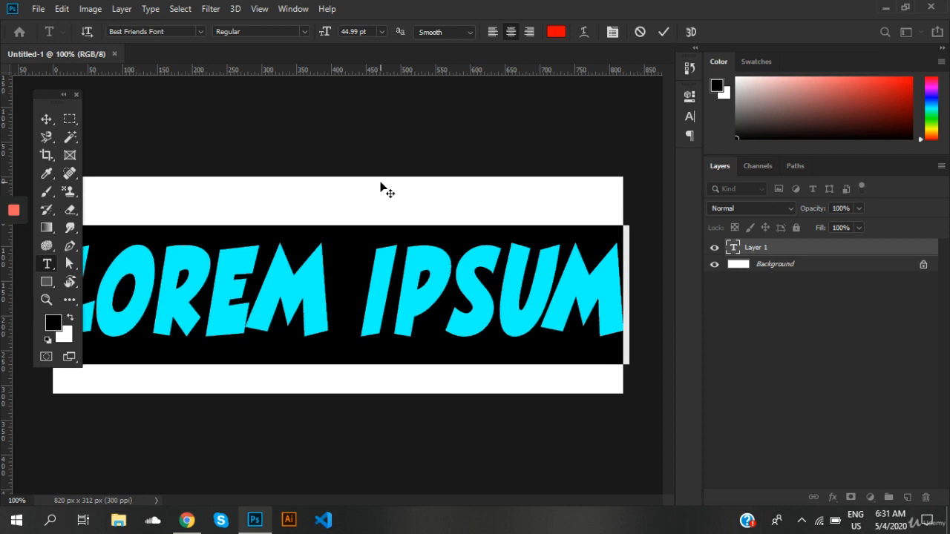
click(311, 280)
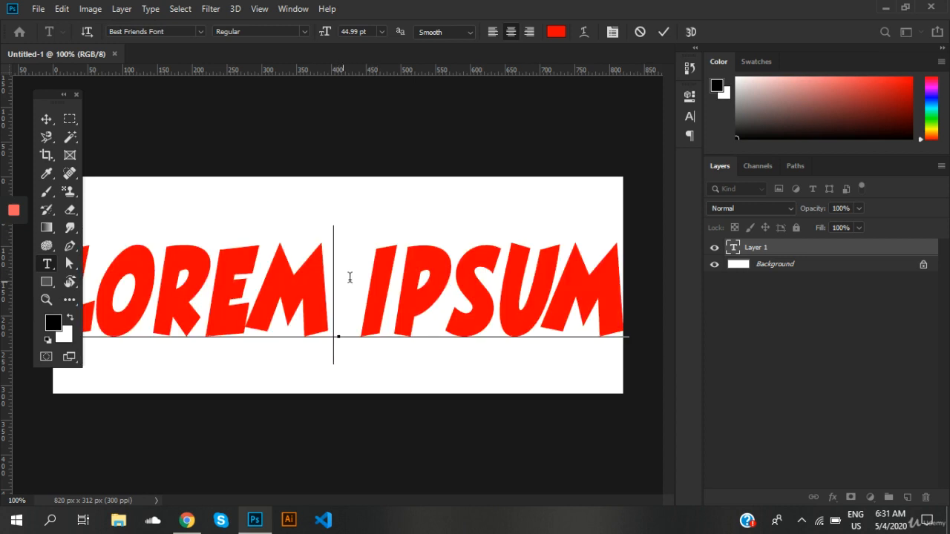
key(ctrl+a)
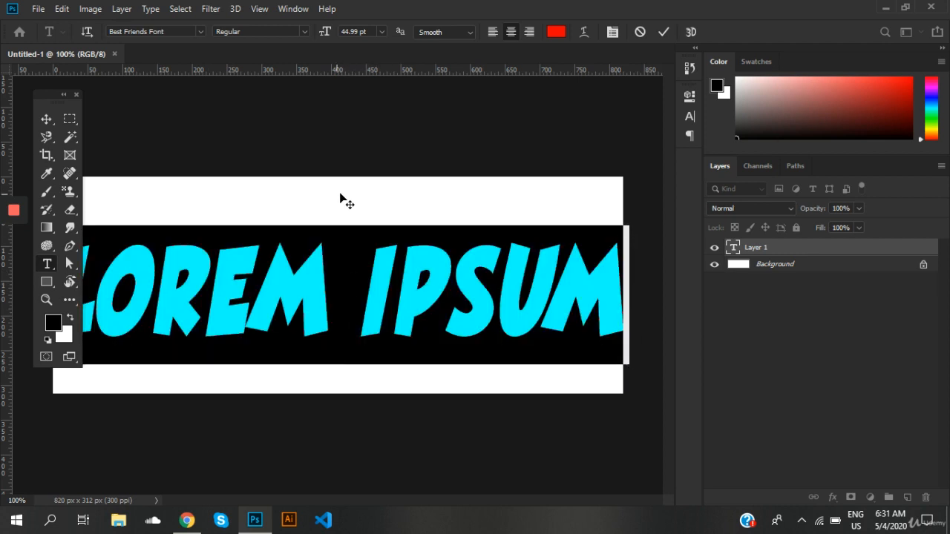
drag(340, 195, 332, 189)
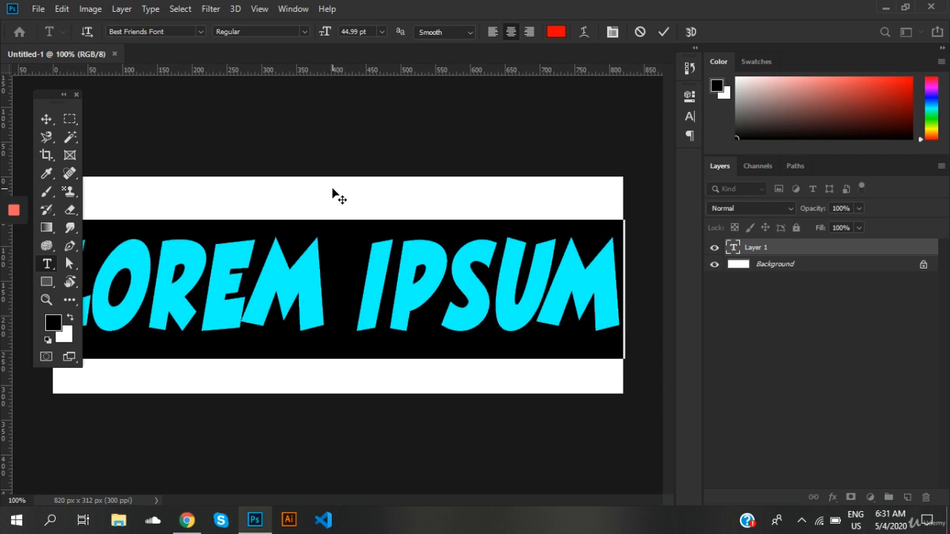
mouse_move(324, 37)
mouse_down()
mouse_move(344, 32)
mouse_move(314, 34)
mouse_move(322, 34)
mouse_up()
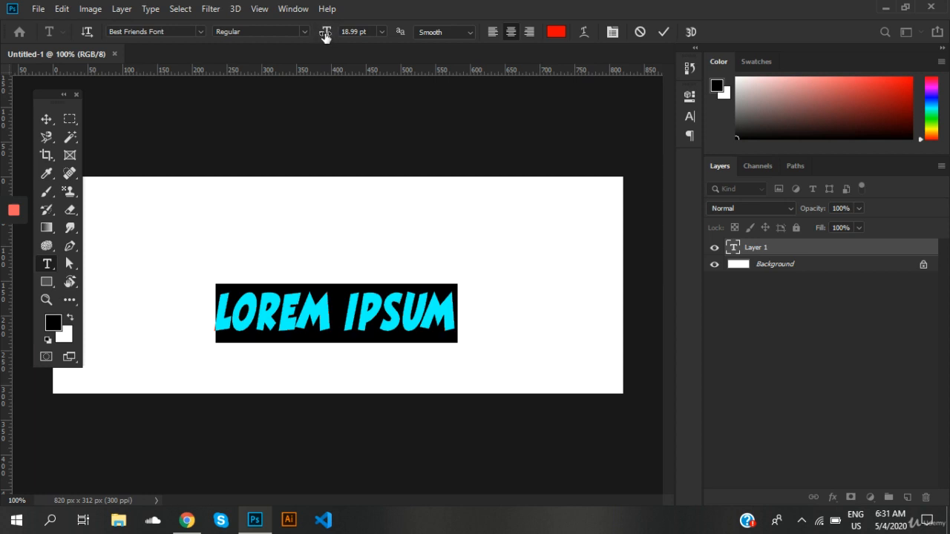
mouse_move(325, 36)
mouse_down()
mouse_move(316, 34)
mouse_move(331, 42)
mouse_up()
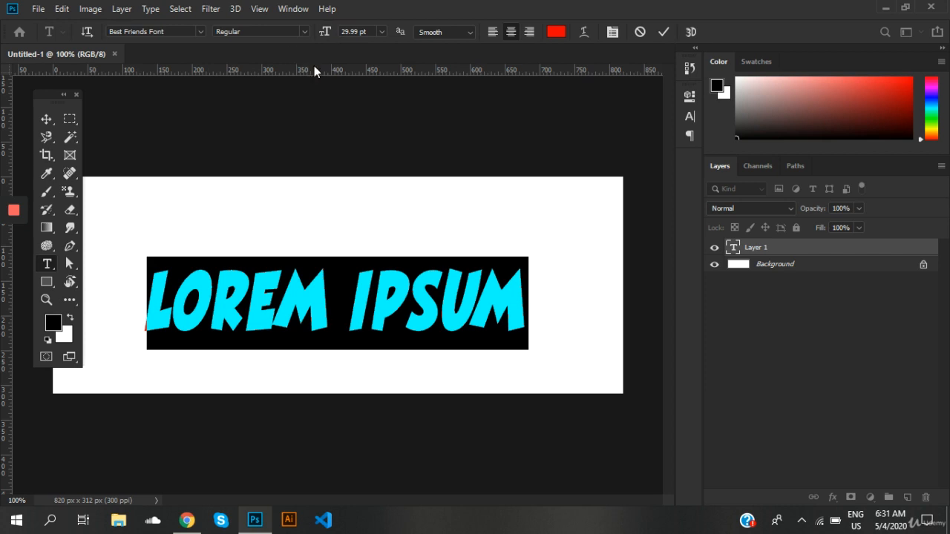
Preview other fonts on the Lorem Ipsum text and return it to Best Friends Font.
click(203, 30)
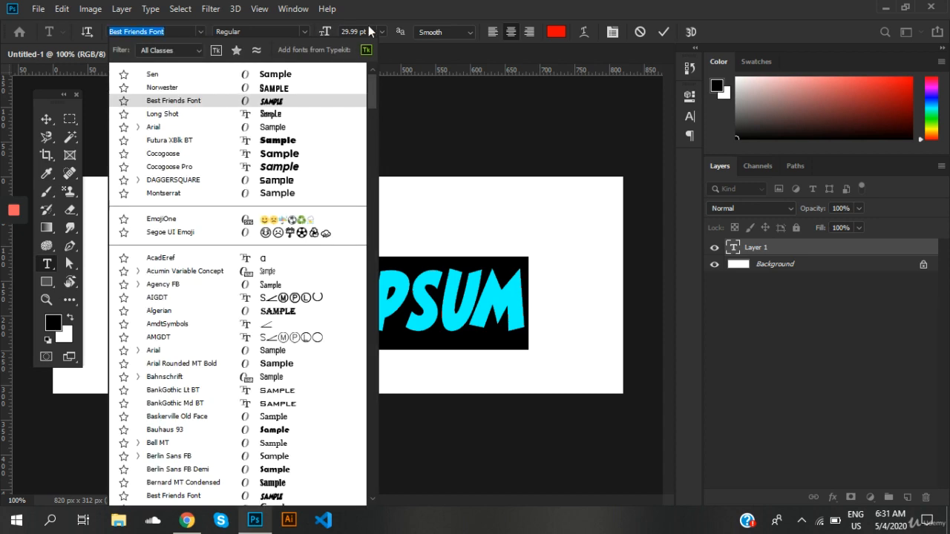
mouse_move(372, 81)
mouse_down()
mouse_move(370, 379)
mouse_move(405, 263)
mouse_move(399, 98)
mouse_move(391, 64)
mouse_move(375, 75)
mouse_up()
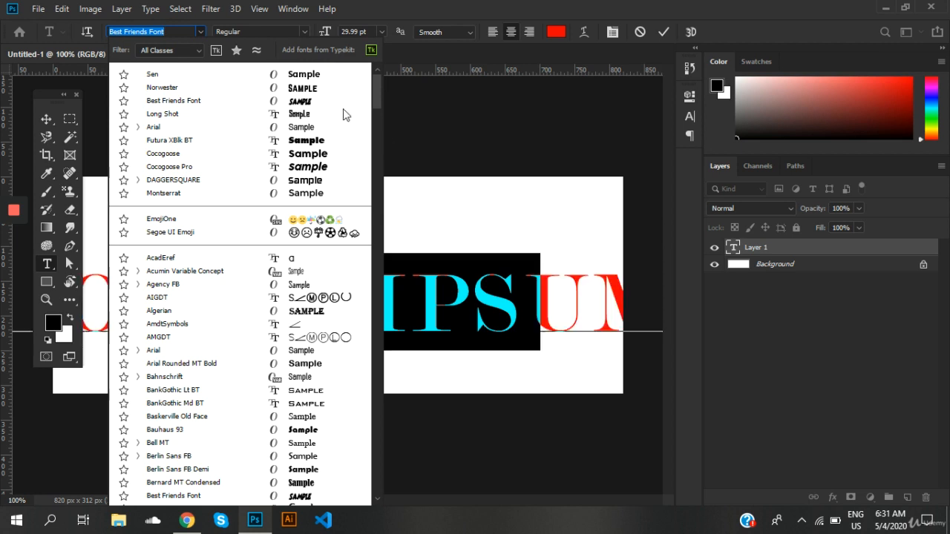
click(302, 102)
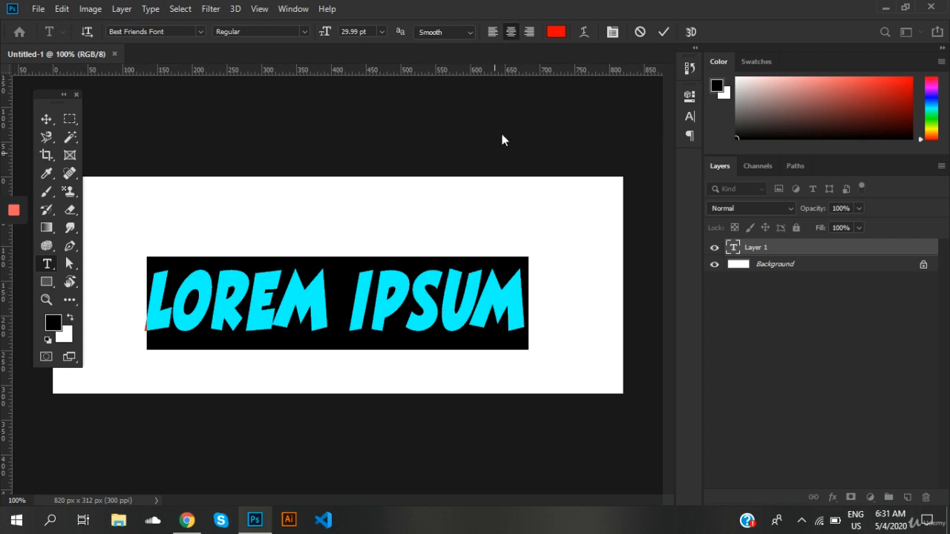
Try other paragraph alignments on the Lorem Ipsum text and return it to centre alignment.
click(528, 32)
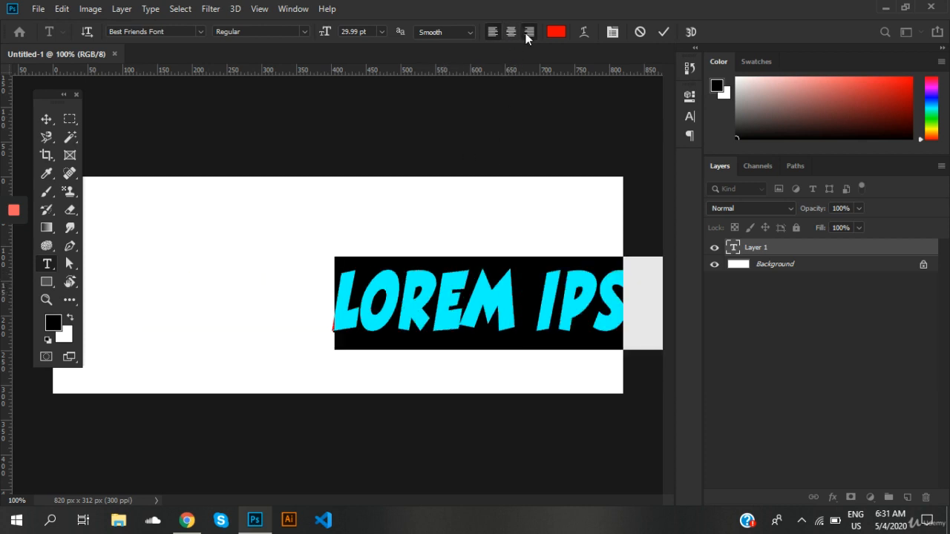
click(526, 33)
click(512, 32)
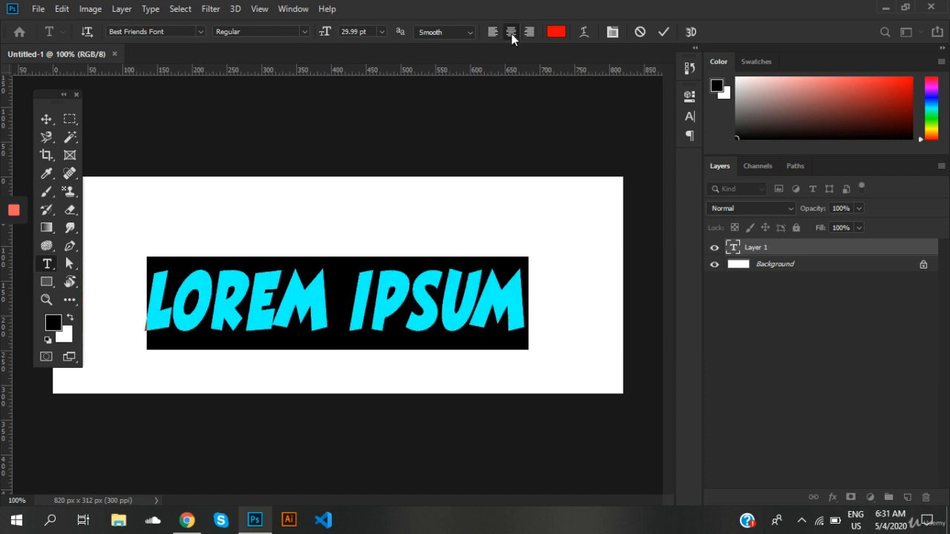
Try several text colours on Lorem Ipsum, set the colour to red ff0000 and commit the text edit.
click(562, 34)
click(612, 272)
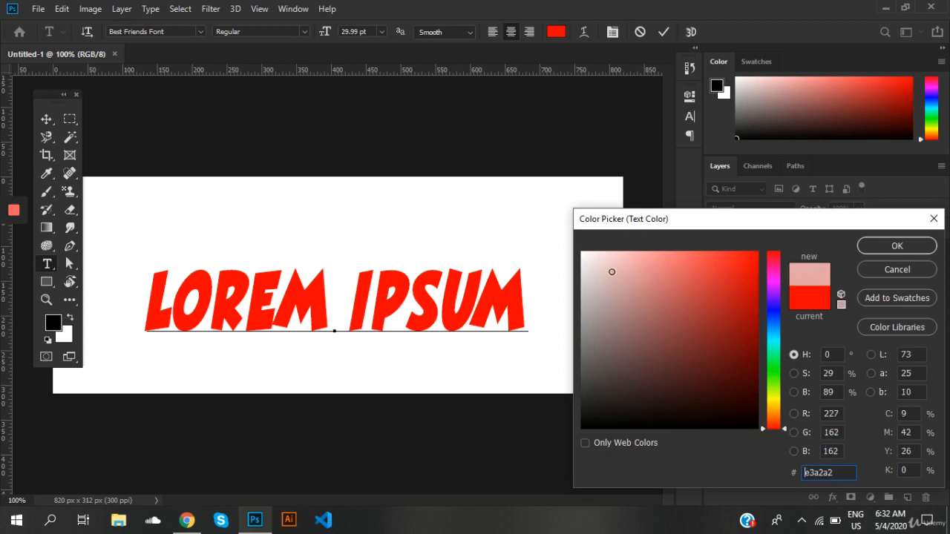
click(655, 362)
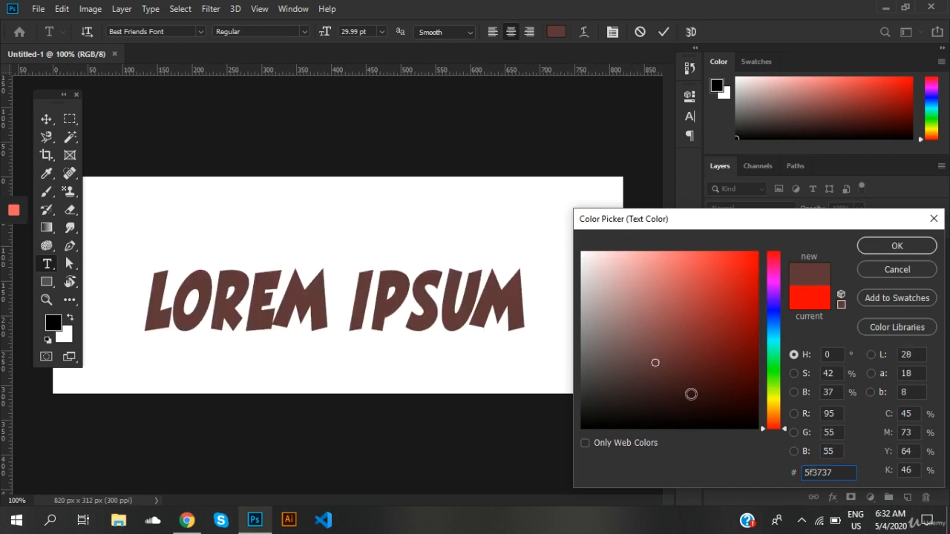
click(706, 390)
click(771, 303)
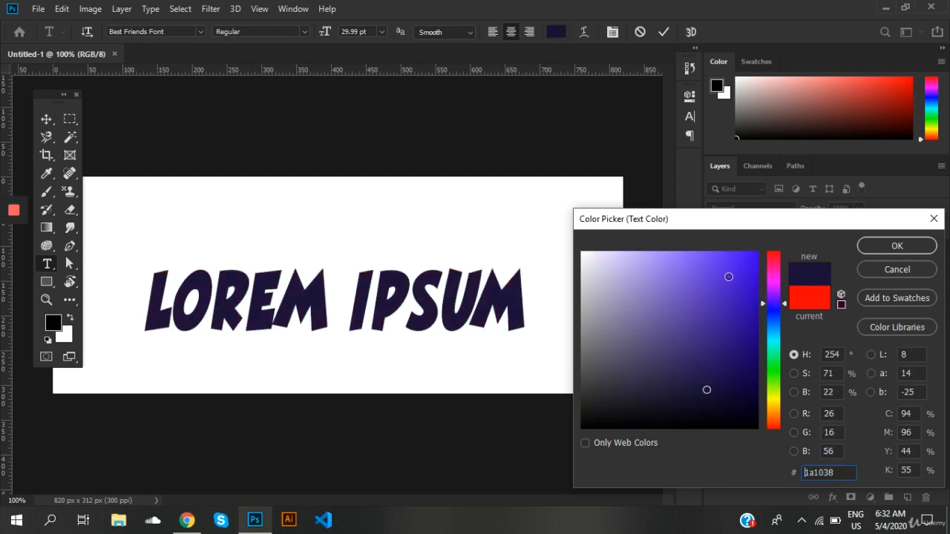
click(728, 277)
click(717, 327)
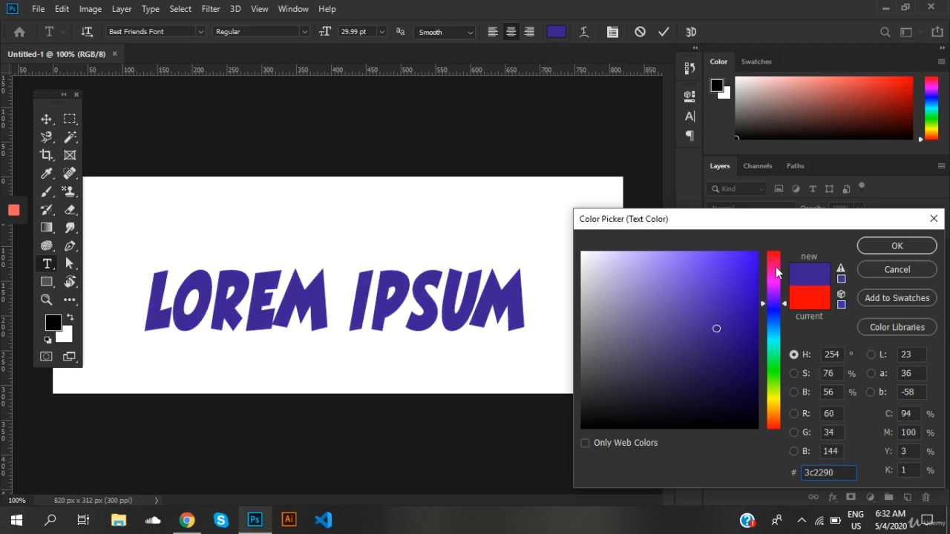
click(776, 263)
click(741, 258)
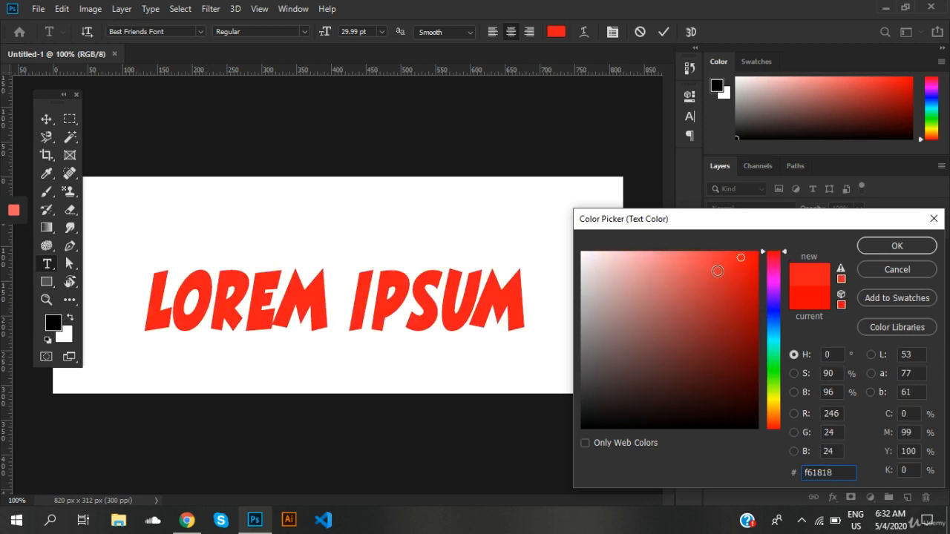
text(ff0000)
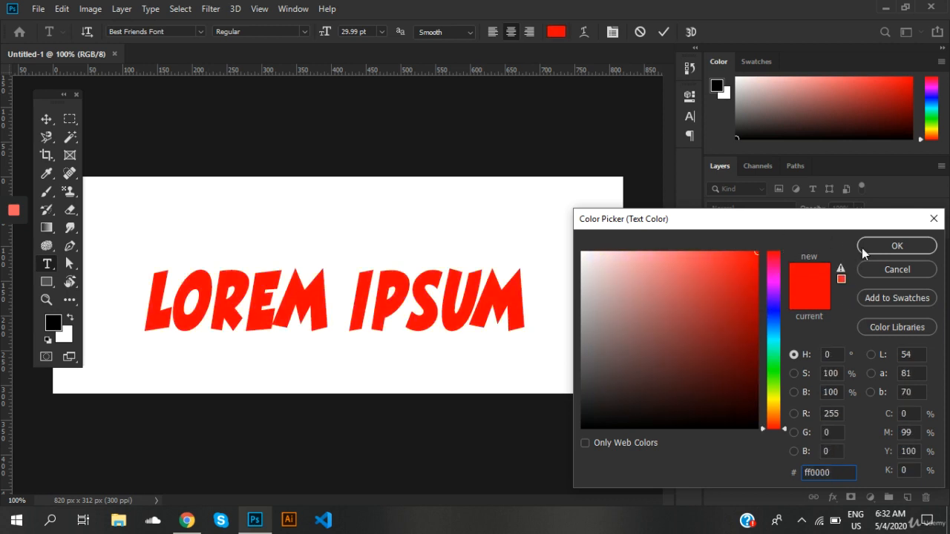
click(863, 248)
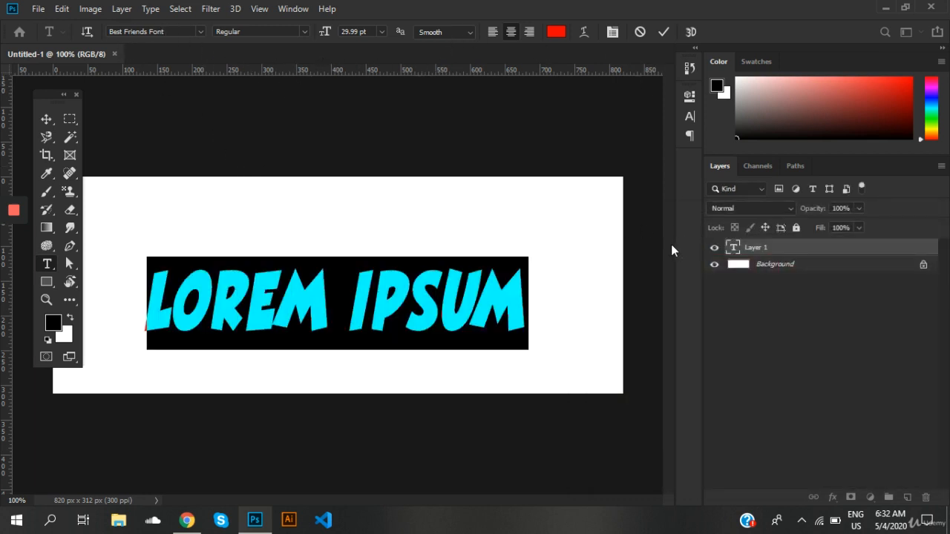
click(635, 258)
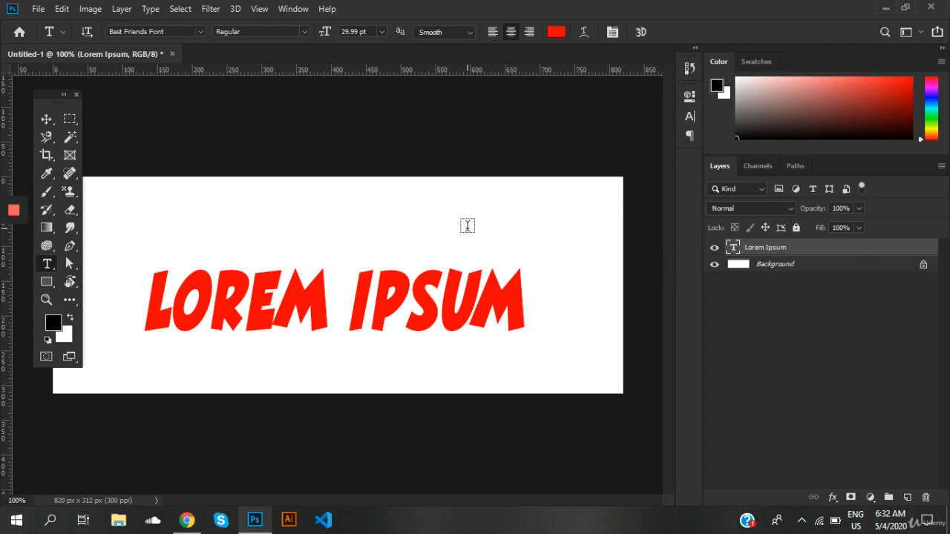
Reselect all of the Lorem Ipsum text for editing and leave the text edit.
click(440, 280)
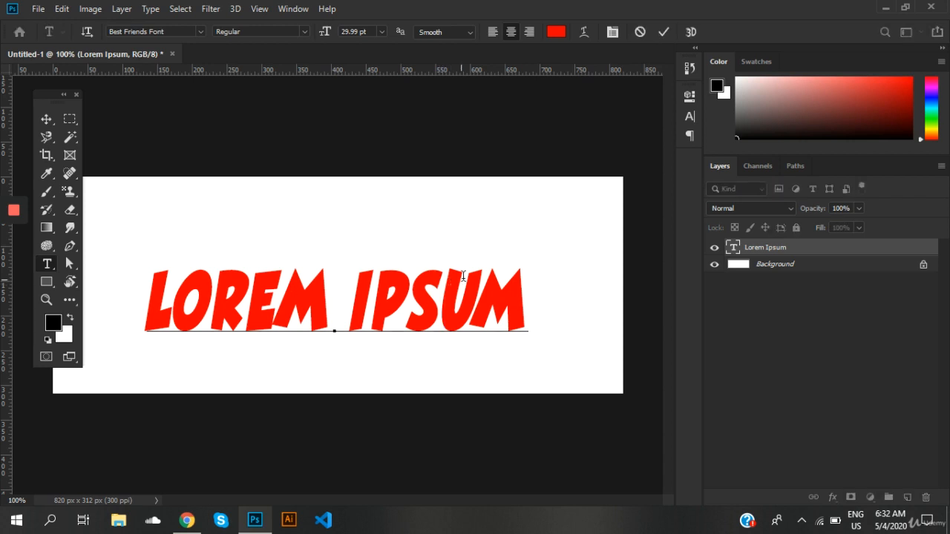
key(ctrl+a)
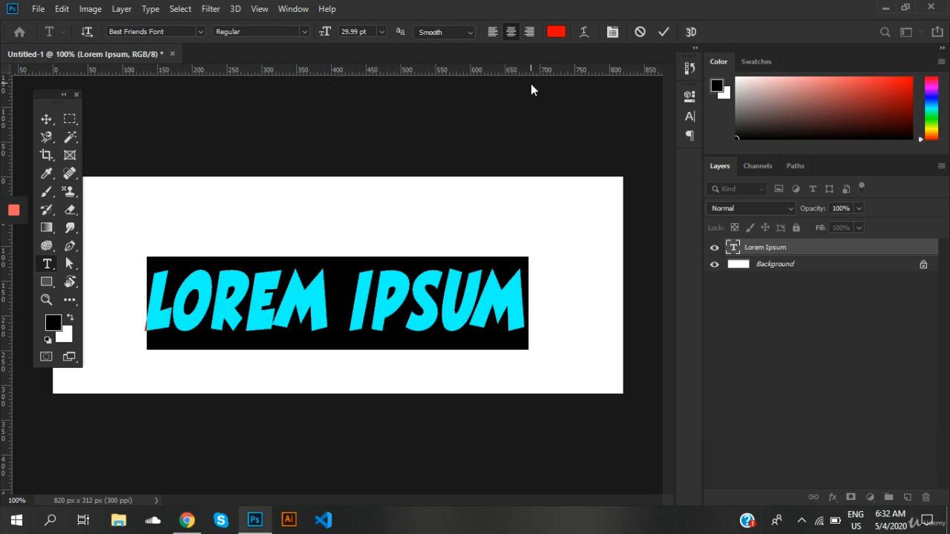
click(550, 115)
With the Move tool active, set the Lorem Ipsum layer's tracking to 90 in its type properties.
key(v)
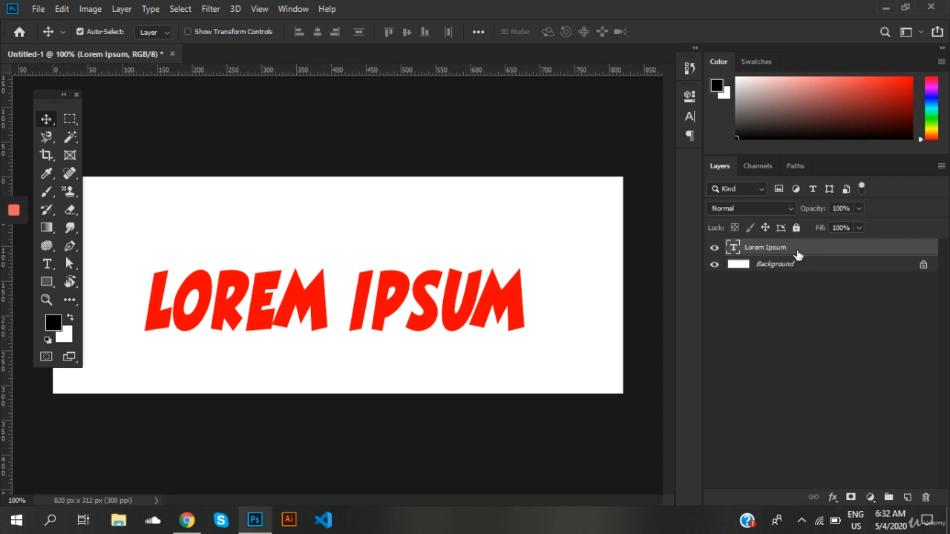
click(688, 97)
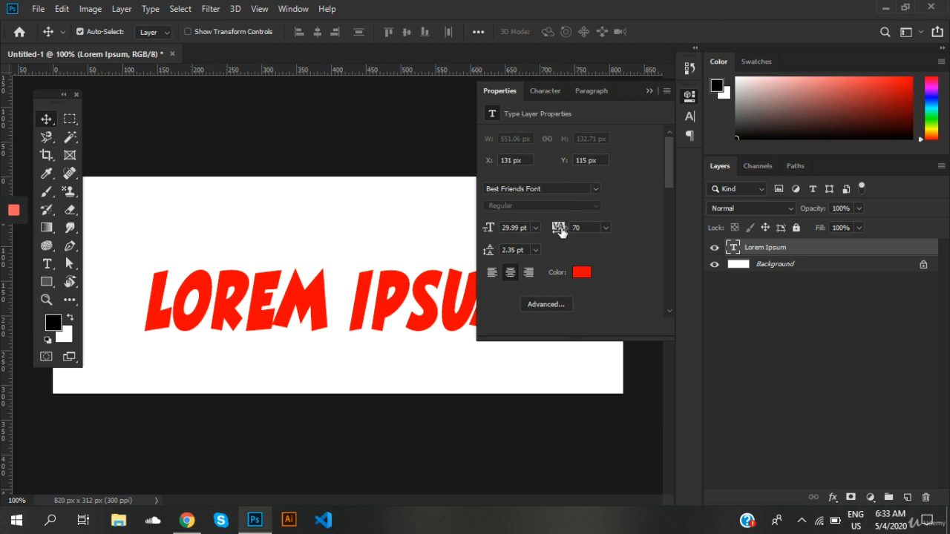
drag(559, 231, 568, 231)
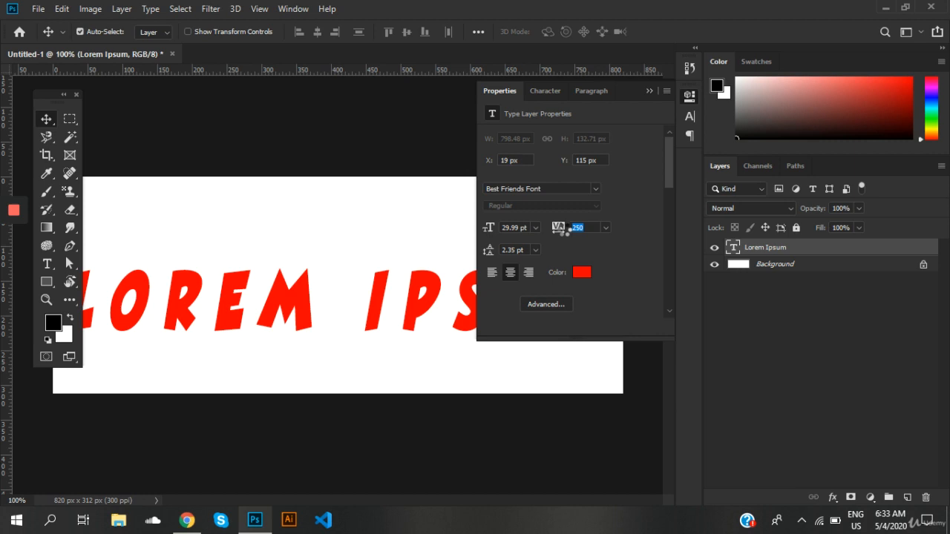
drag(567, 231, 560, 229)
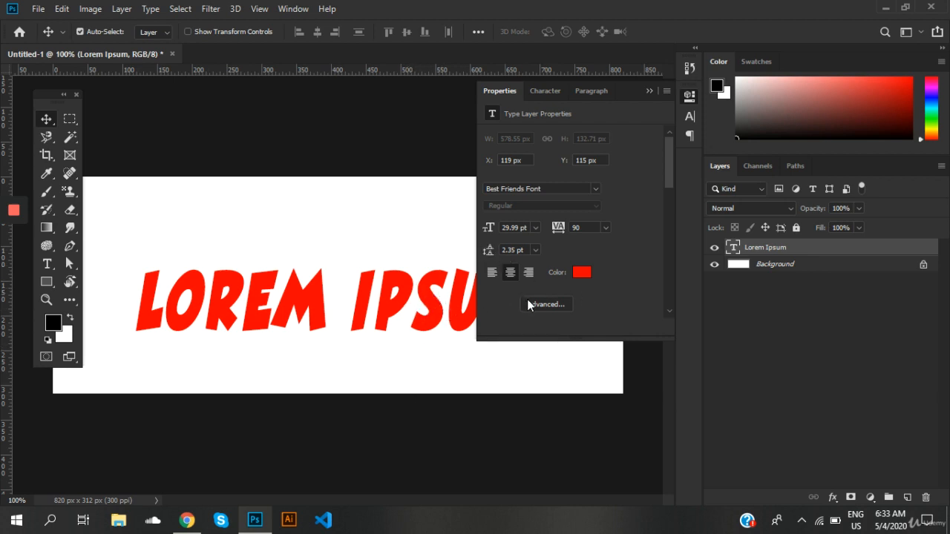
Turn off All Caps for the Lorem Ipsum text in the advanced character settings and collapse them.
click(546, 310)
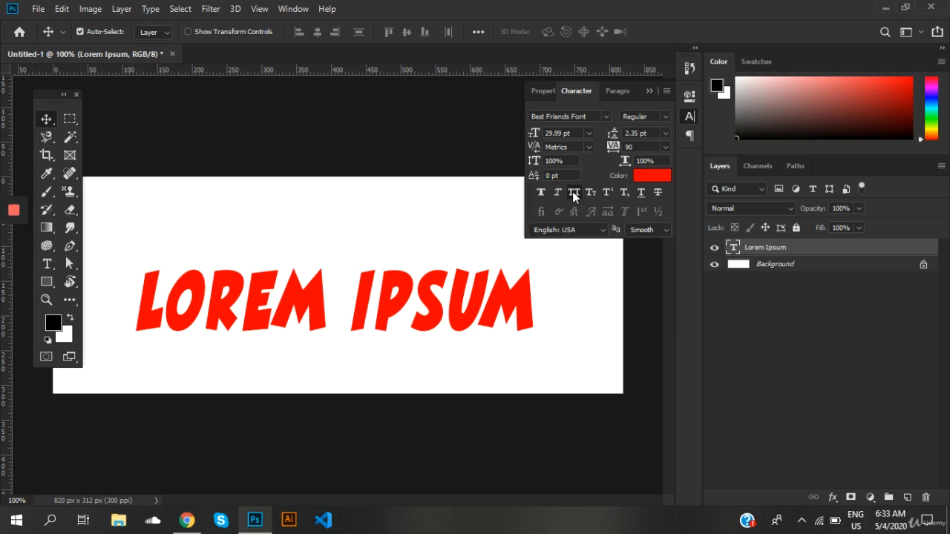
click(573, 192)
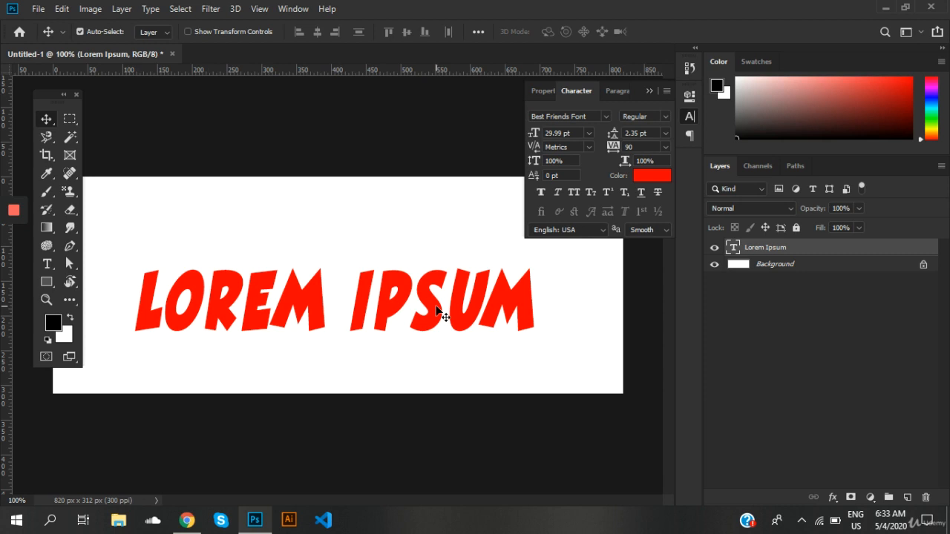
click(649, 90)
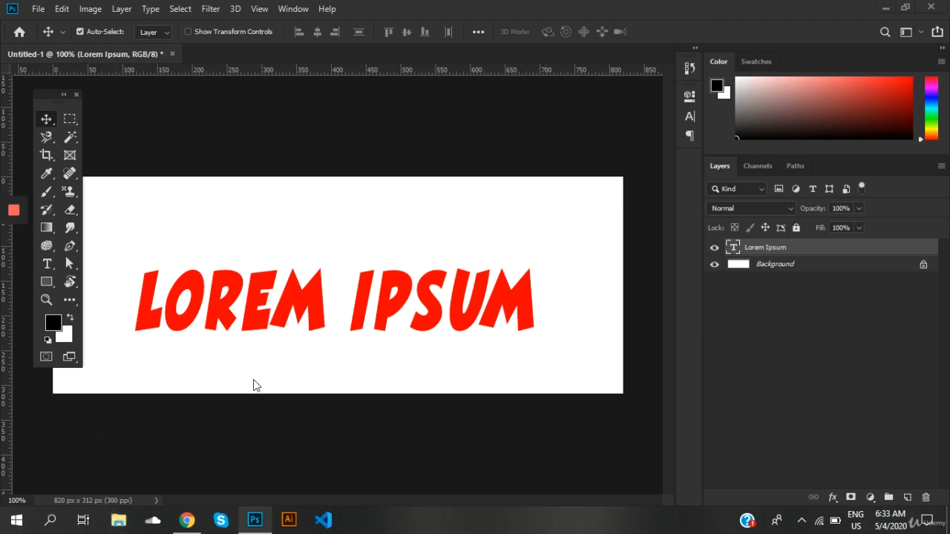
Place Logo.png from the A64 folder into the document and scale it down to sit just above the Lorem Ipsum text.
key(super+e)
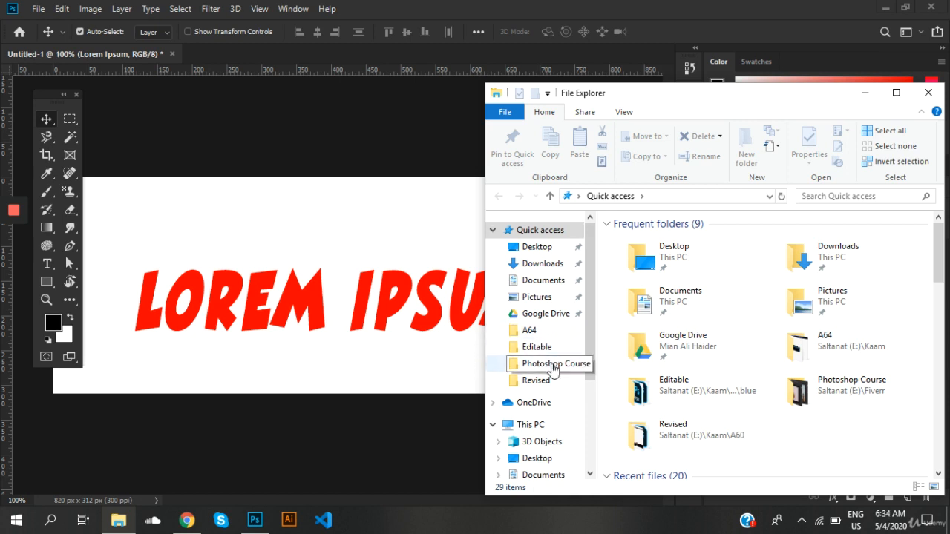
click(561, 330)
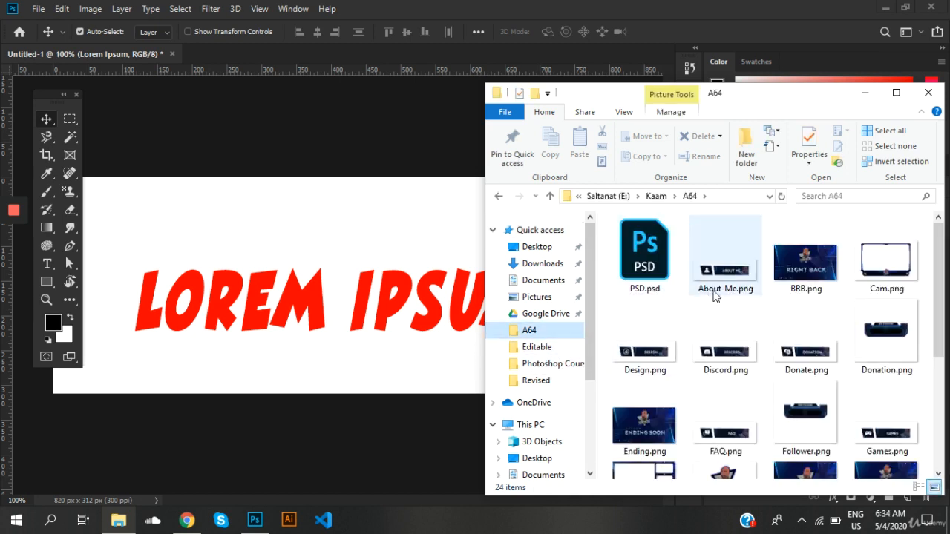
scroll(720, 297, down, 3)
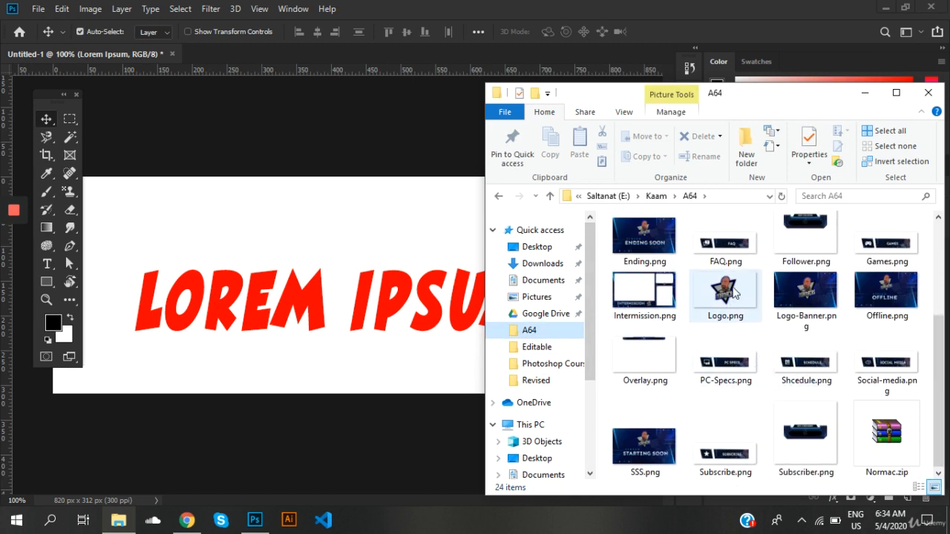
drag(731, 299, 364, 256)
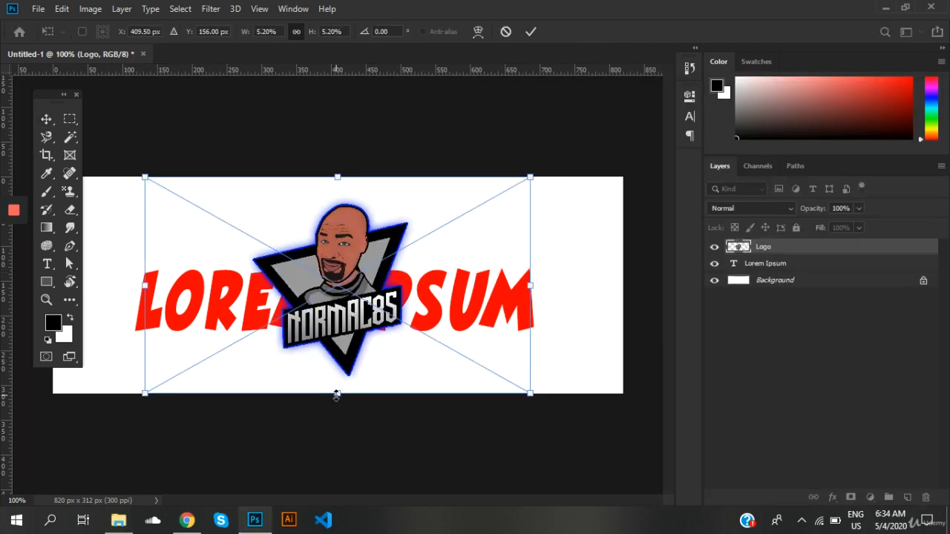
drag(338, 393, 366, 286)
key(Return)
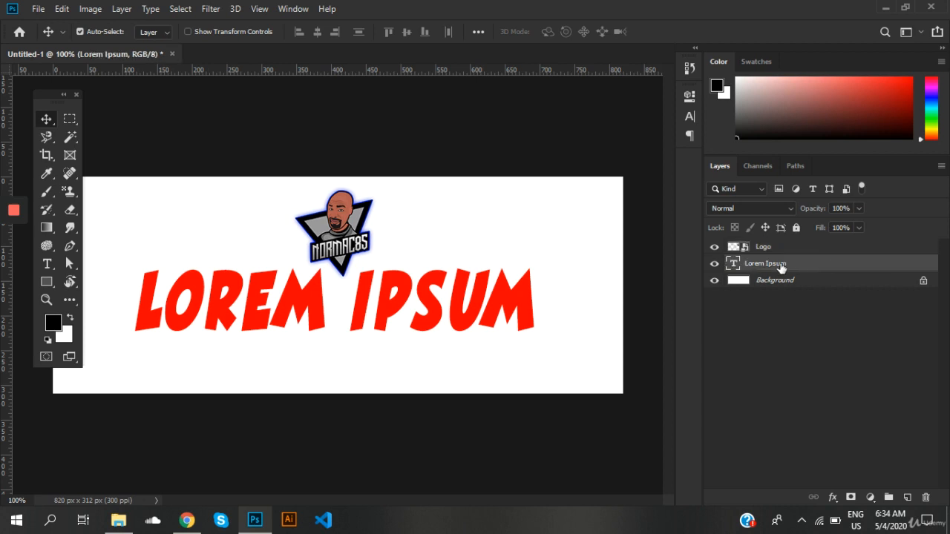
Open the Layer Style options of the Lorem Ipsum text layer and cancel them.
double_click(832, 266)
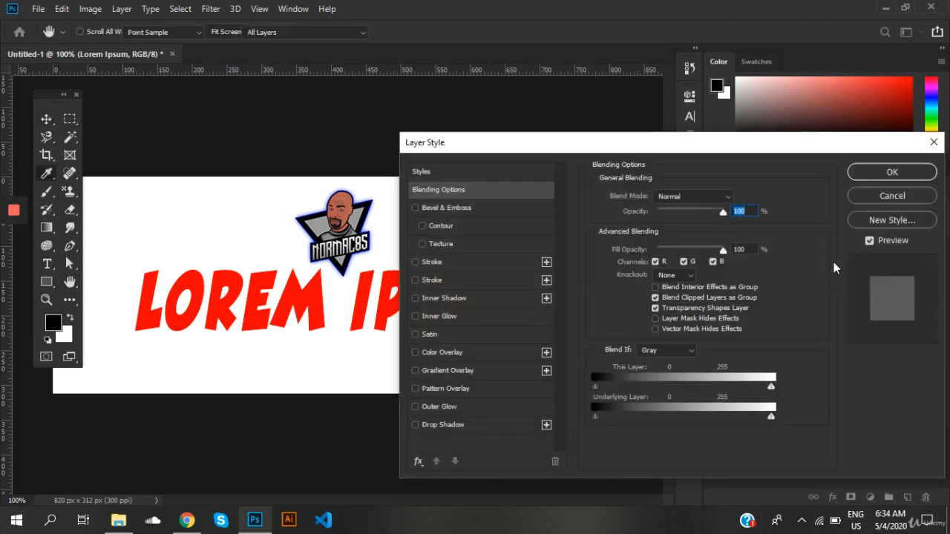
key(Escape)
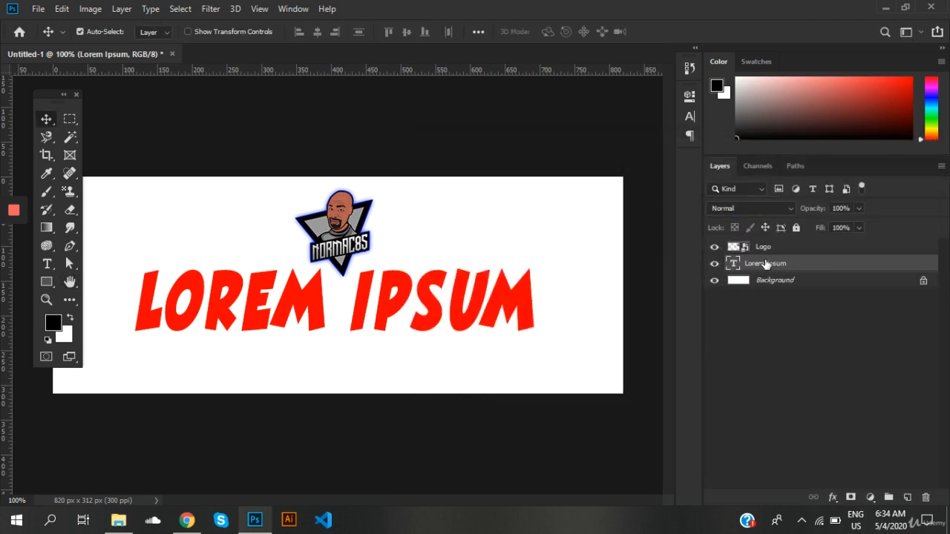
Open the Lorem Ipsum layer's name for editing, select its text on the canvas through the layer, and leave both editing modes.
double_click(766, 265)
key(Return)
double_click(733, 263)
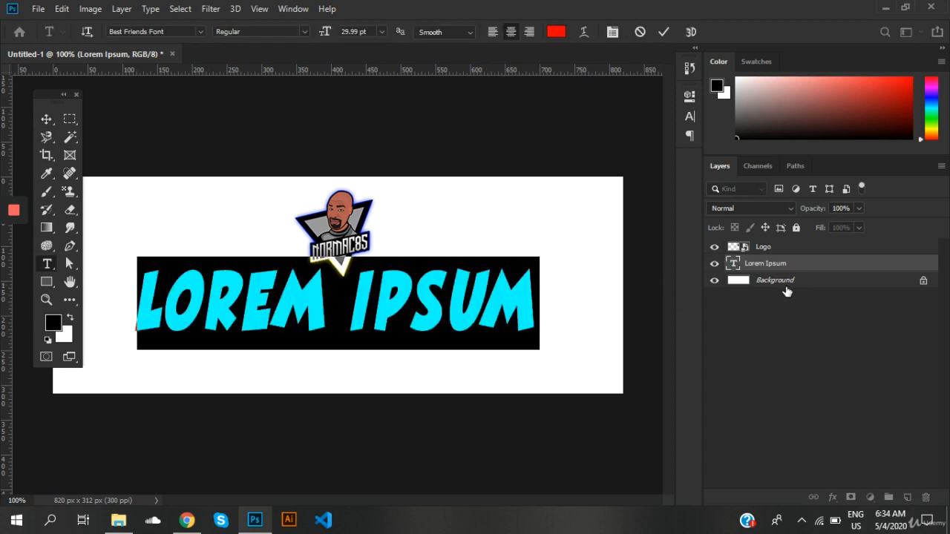
click(818, 267)
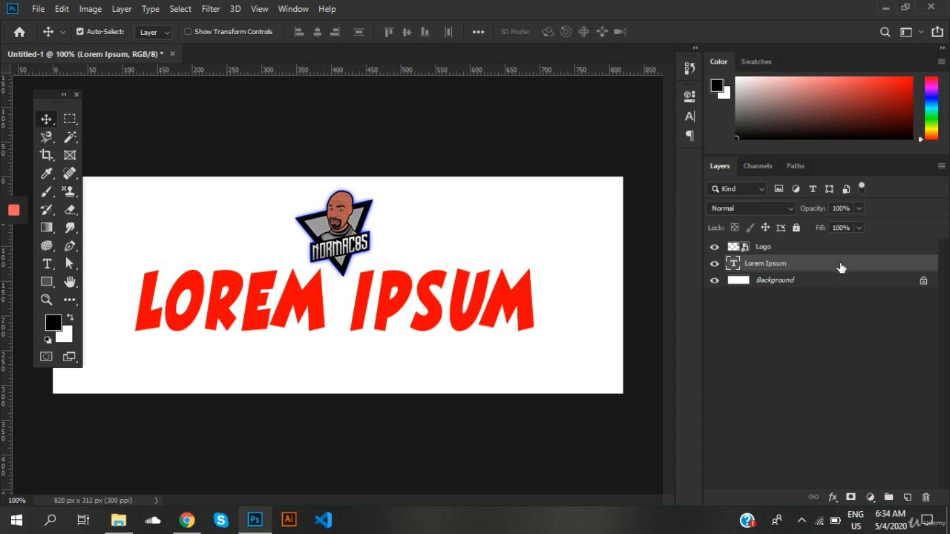
Enable Bevel & Emboss in the Lorem Ipsum layer's style, with depth 469%, size 5 px and soften 0 px.
double_click(839, 267)
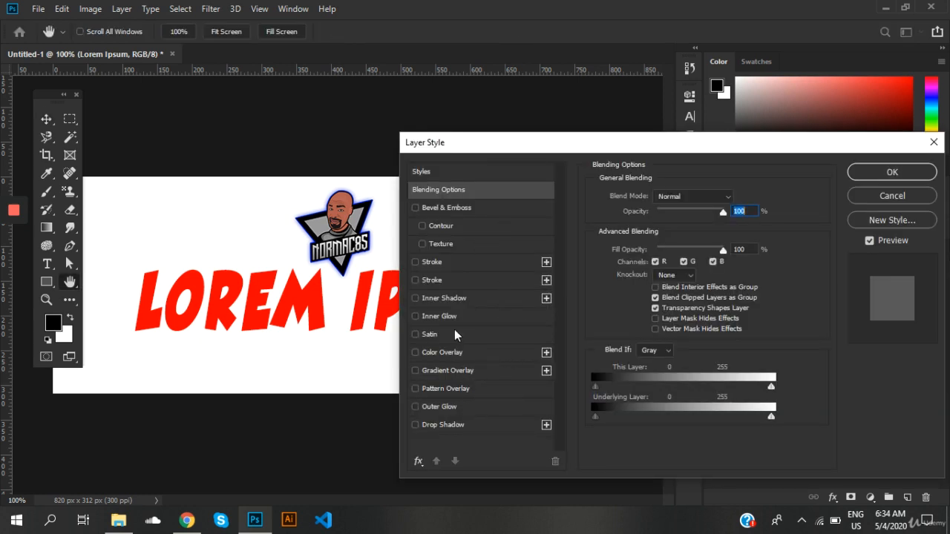
click(416, 211)
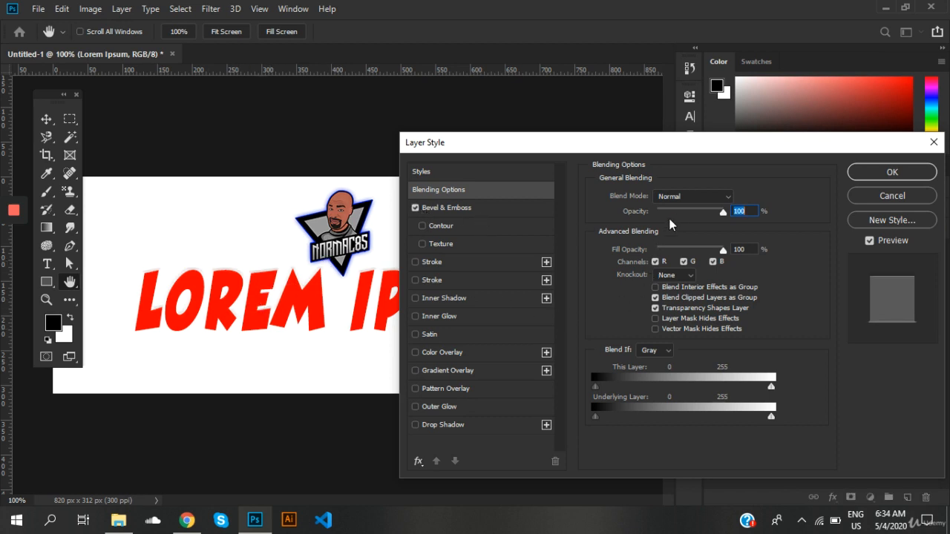
click(539, 209)
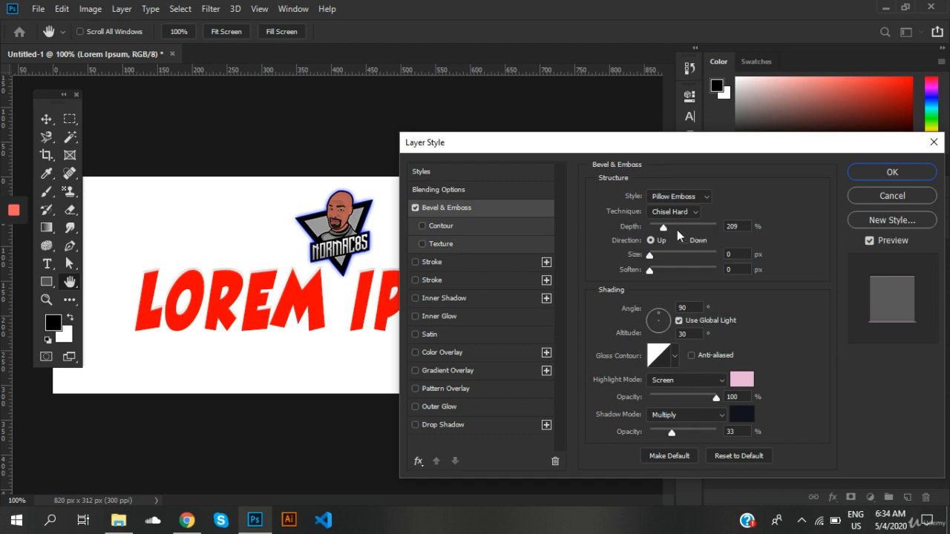
click(672, 226)
click(683, 227)
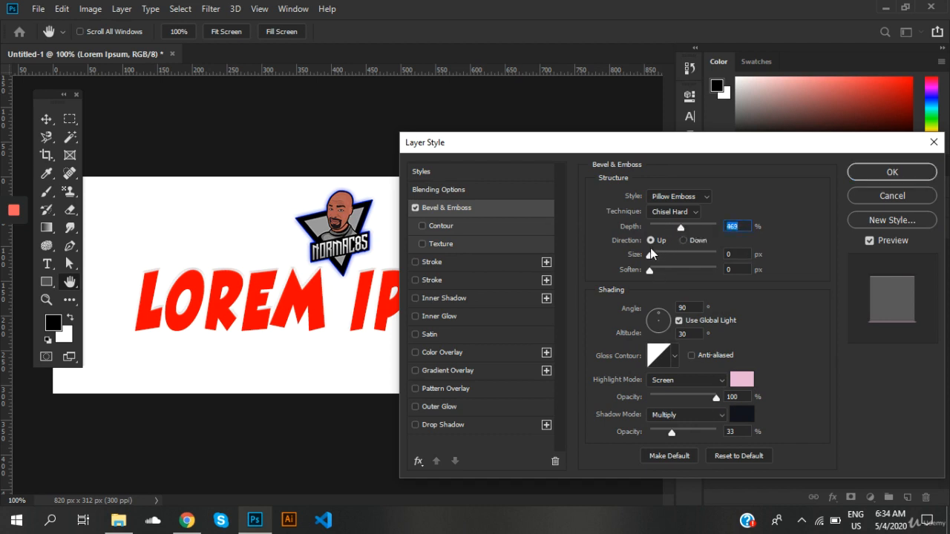
drag(651, 254, 654, 255)
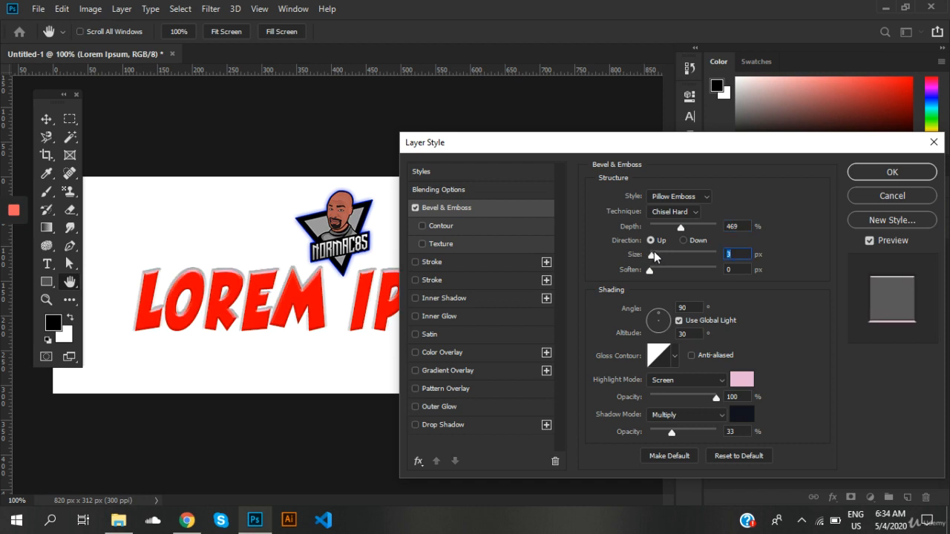
mouse_move(654, 270)
mouse_down()
mouse_move(665, 269)
mouse_move(650, 270)
mouse_up()
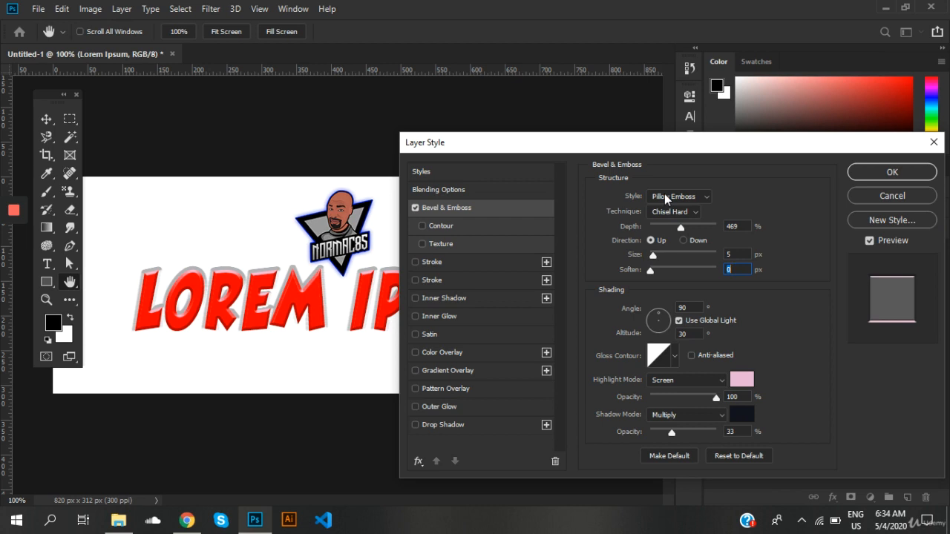
Try the Emboss and Outer Bevel styles for the bevel, and settle on Inner Bevel.
click(666, 198)
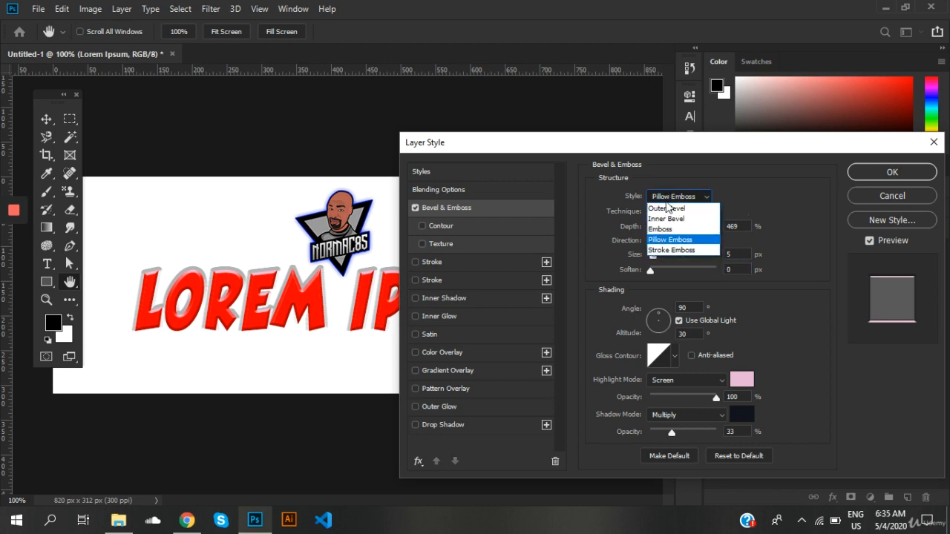
click(666, 229)
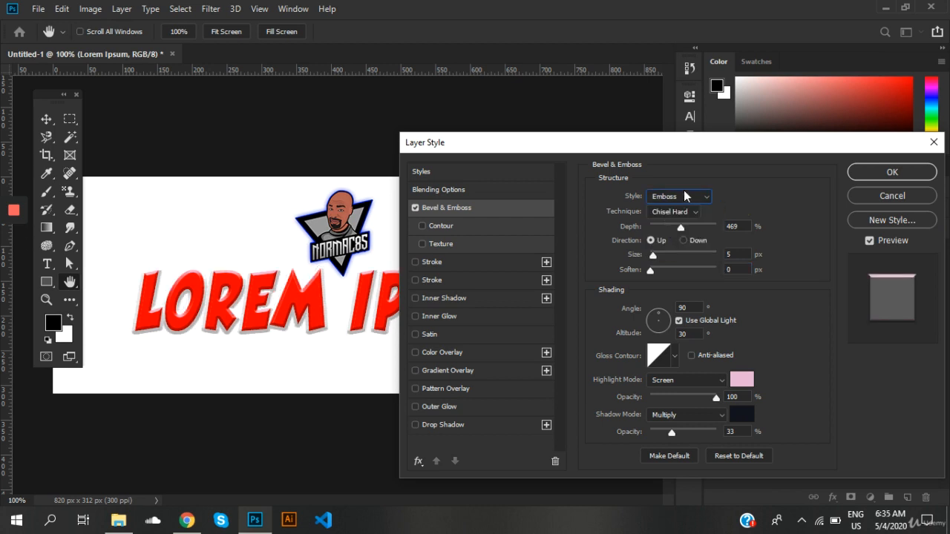
click(685, 197)
click(677, 207)
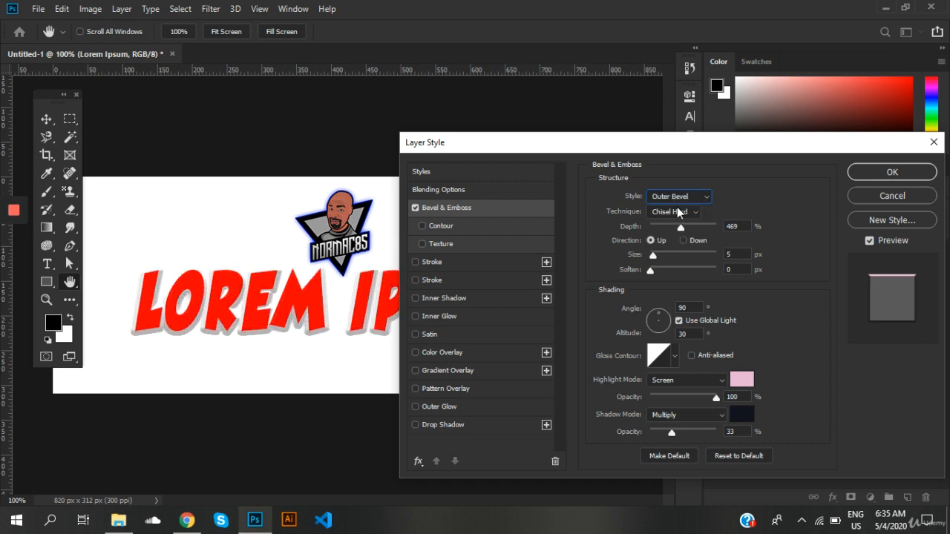
click(688, 198)
click(682, 215)
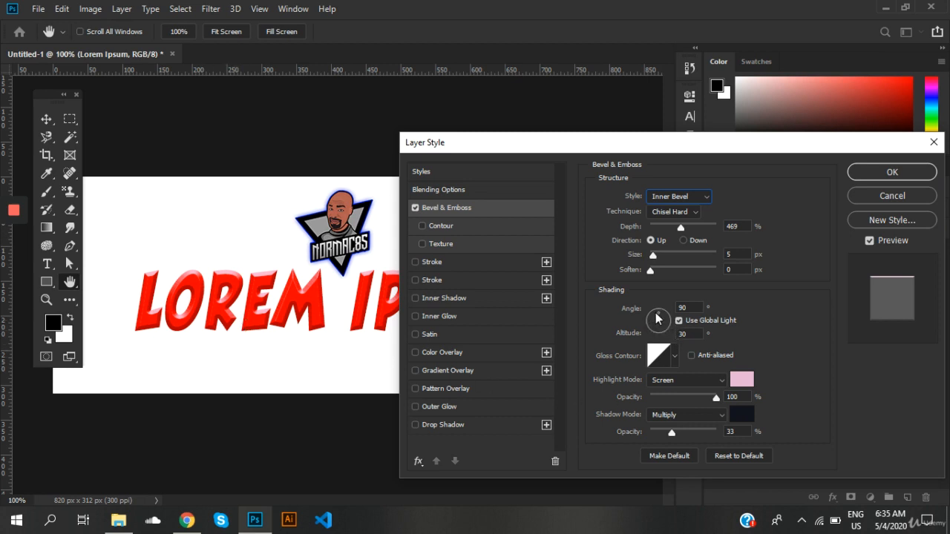
Set the bevel's light to an 87° angle and 0° altitude using global light, and its depth to 563%.
drag(660, 328, 663, 343)
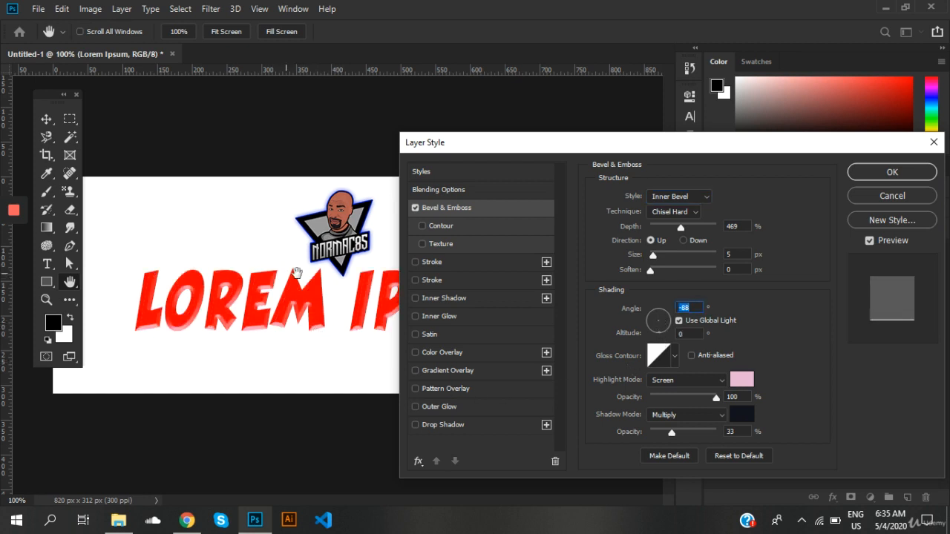
click(658, 314)
drag(658, 312, 660, 314)
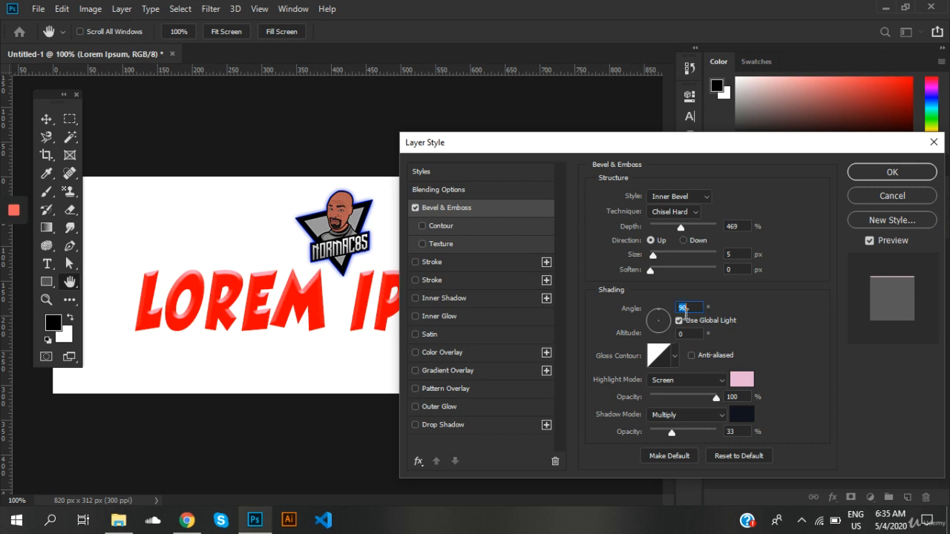
key(Down)
key(Down)
key(Down)
click(655, 255)
drag(676, 226, 688, 227)
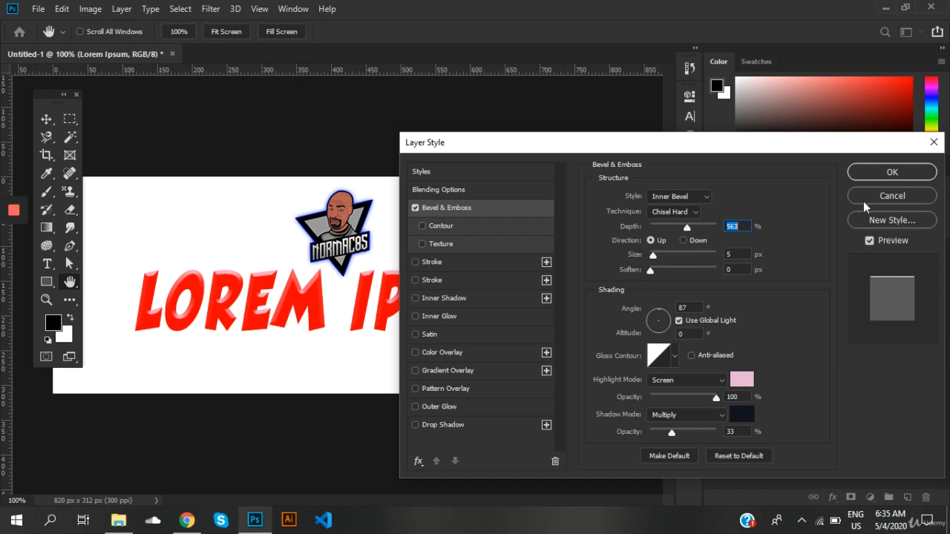
Enable the first Stroke effect on the text and turn off Bevel & Emboss.
click(416, 261)
click(489, 265)
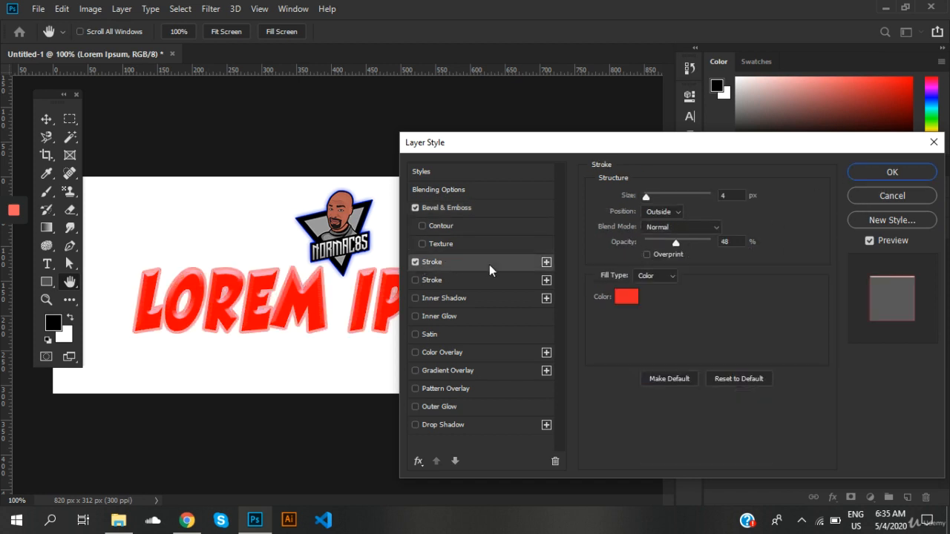
click(415, 208)
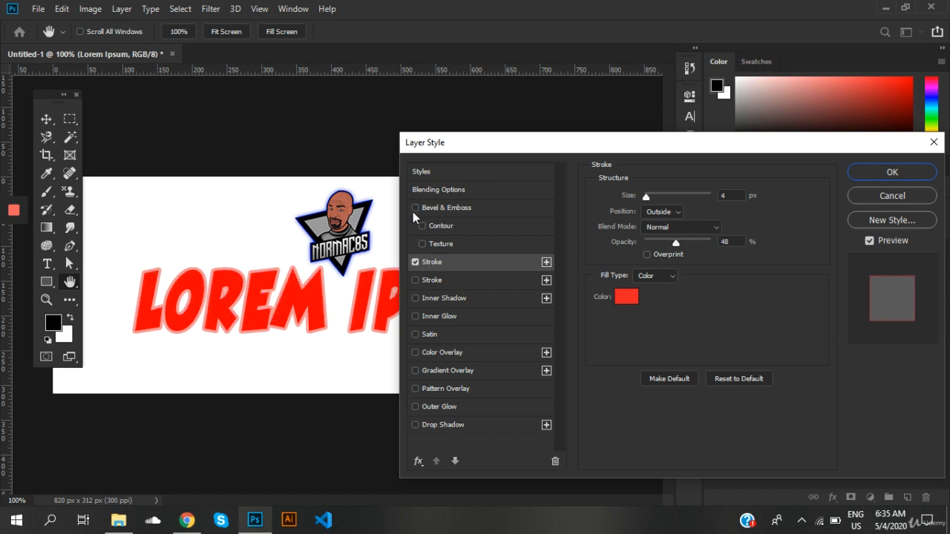
Set the stroke color to blue 1800ff, its opacity to 100% and its size to 5 px.
click(626, 297)
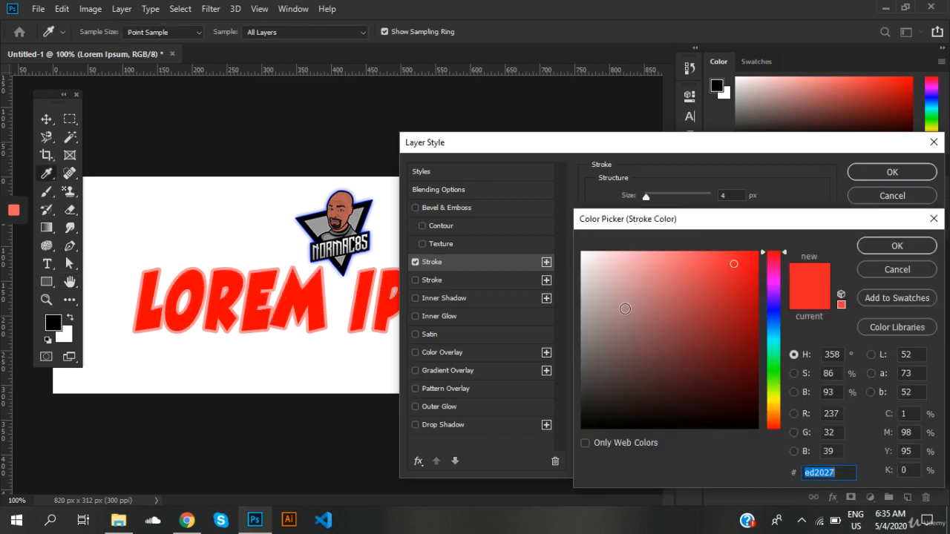
click(774, 306)
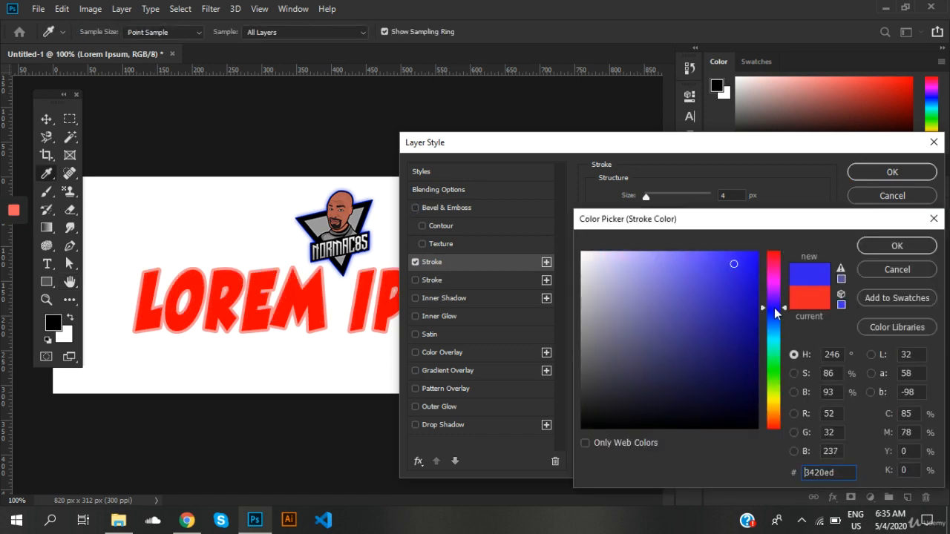
drag(729, 274, 761, 249)
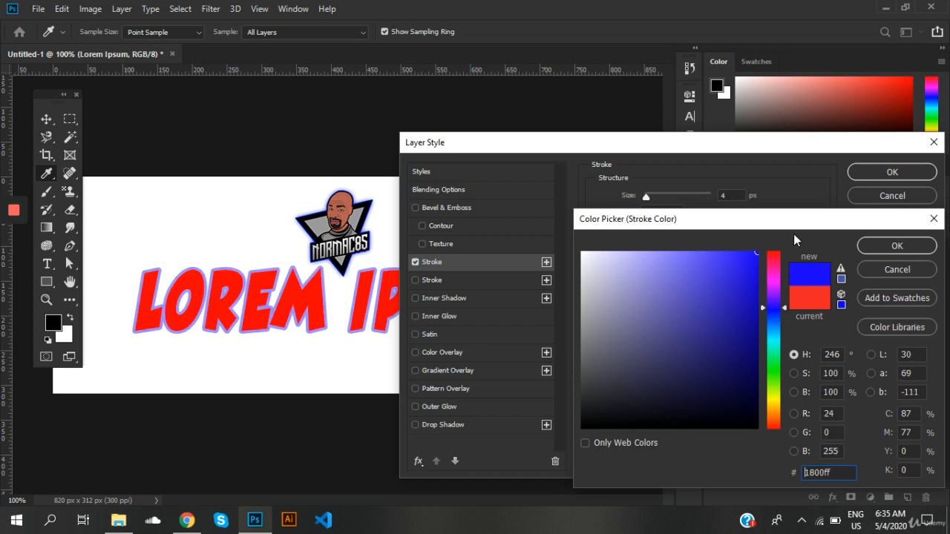
click(881, 251)
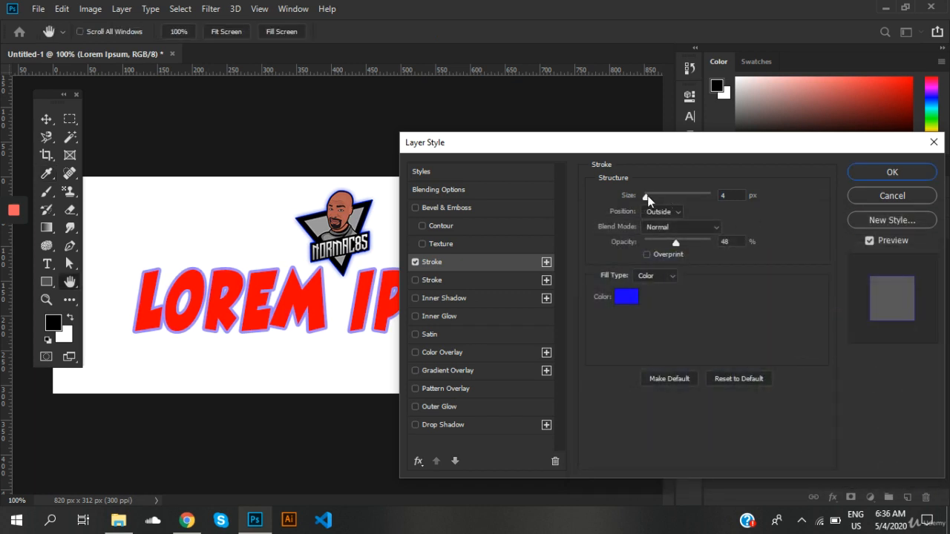
drag(679, 244, 763, 247)
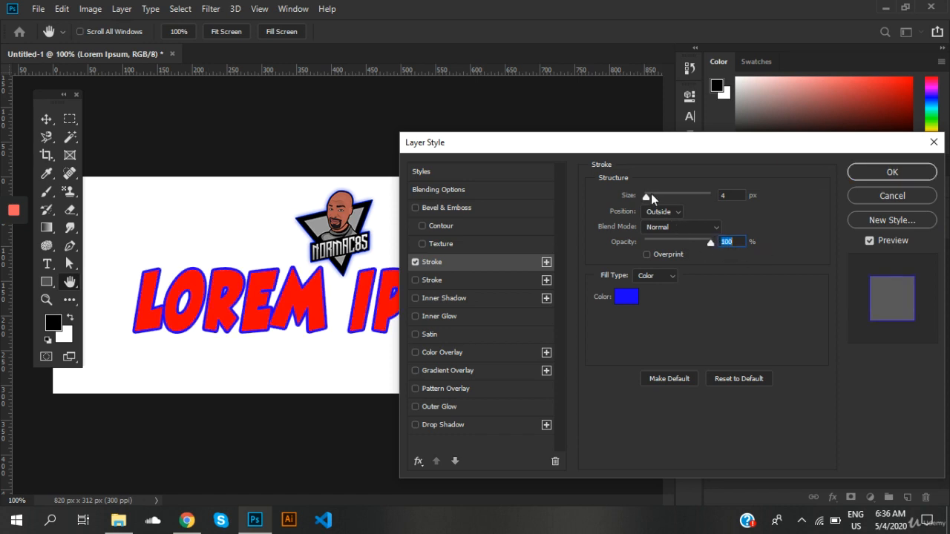
drag(651, 193, 647, 197)
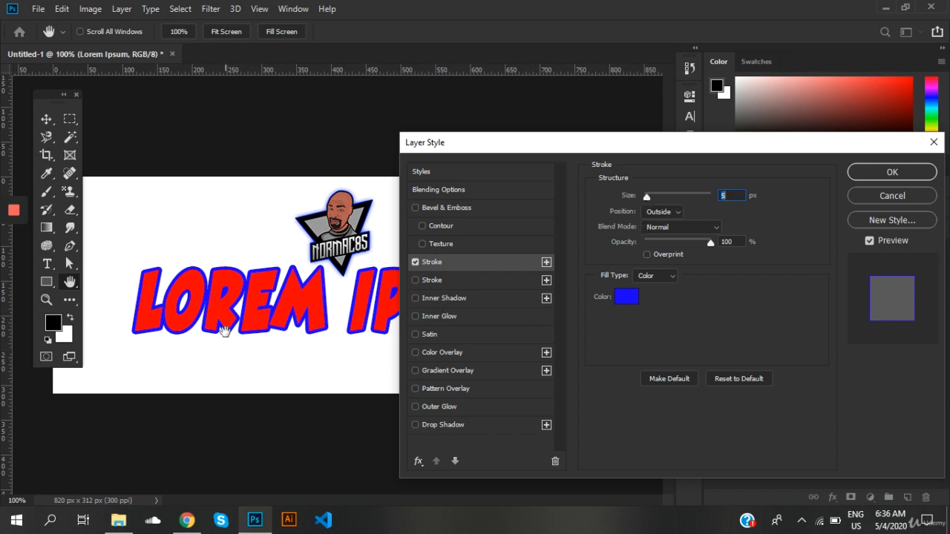
Try the stroke at the Center position and at Inside with a size of 16 px.
click(660, 212)
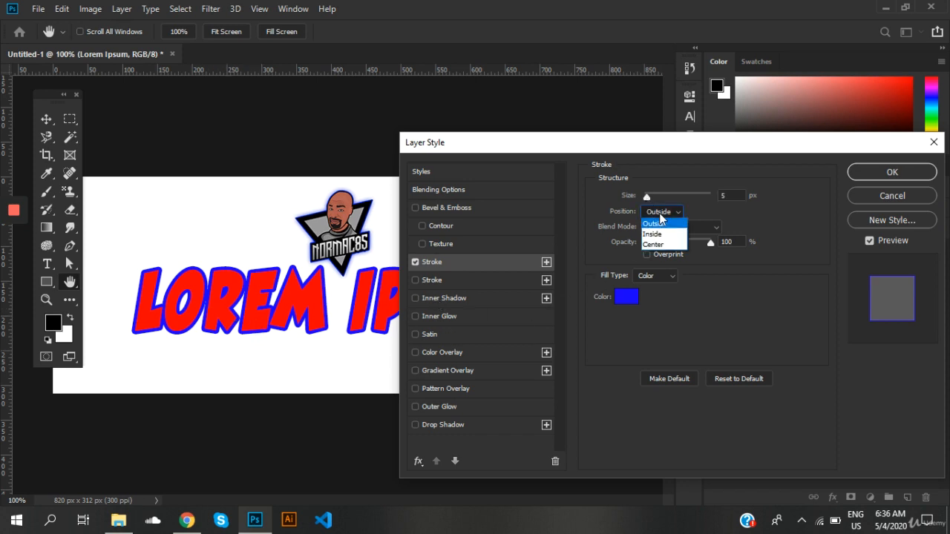
click(660, 245)
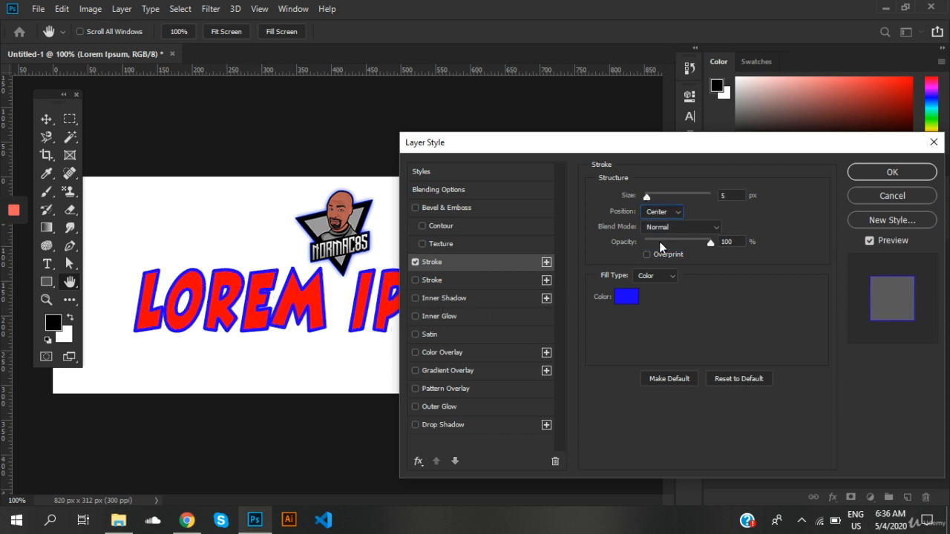
click(674, 212)
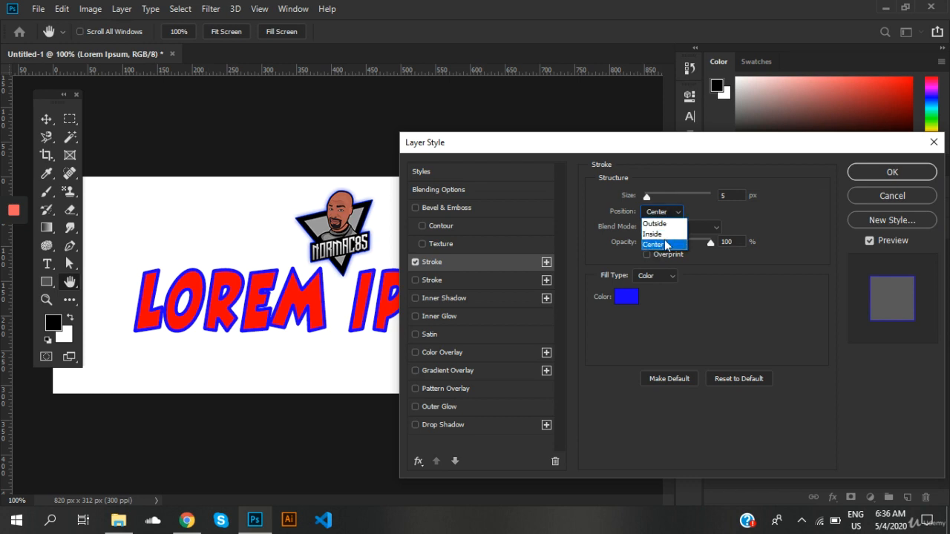
click(653, 234)
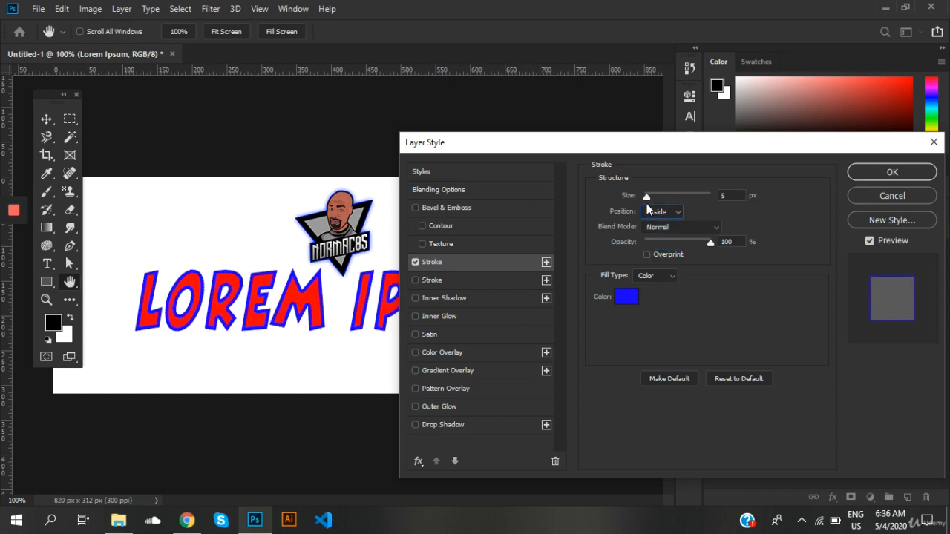
drag(651, 195, 654, 194)
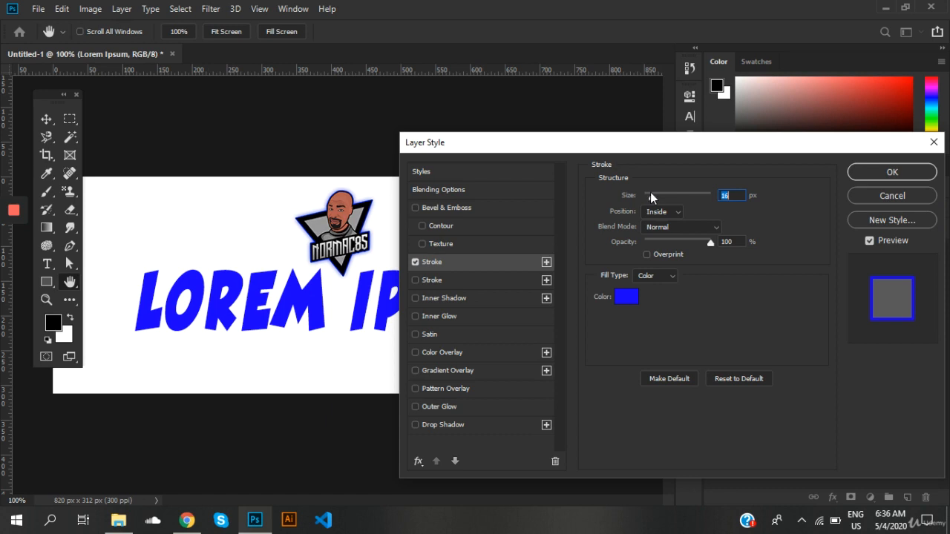
Set the stroke size to 8 px and its position to Outside.
drag(650, 192, 648, 193)
click(660, 211)
click(663, 224)
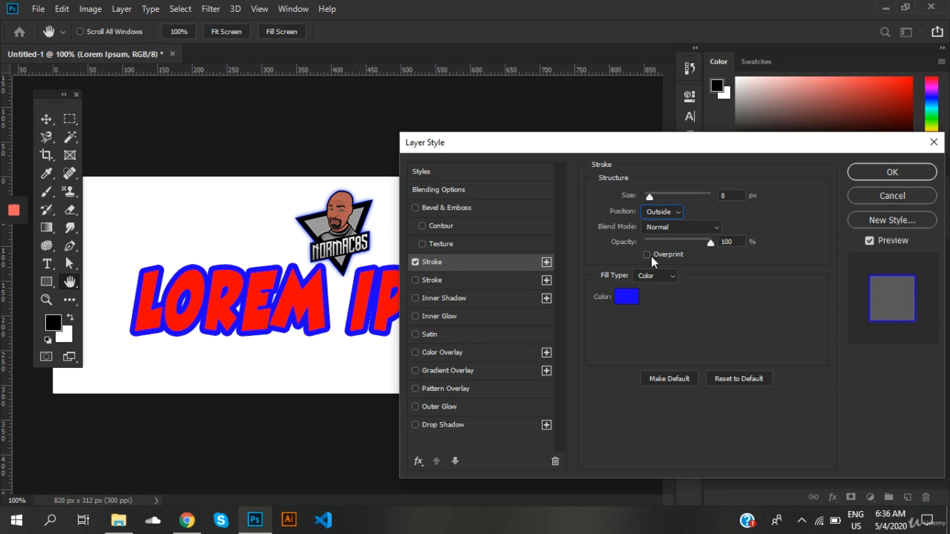
Replace the Stroke effect with an Inner Shadow in color 000000, with 64% opacity, 22% choke and 2 px size.
click(415, 262)
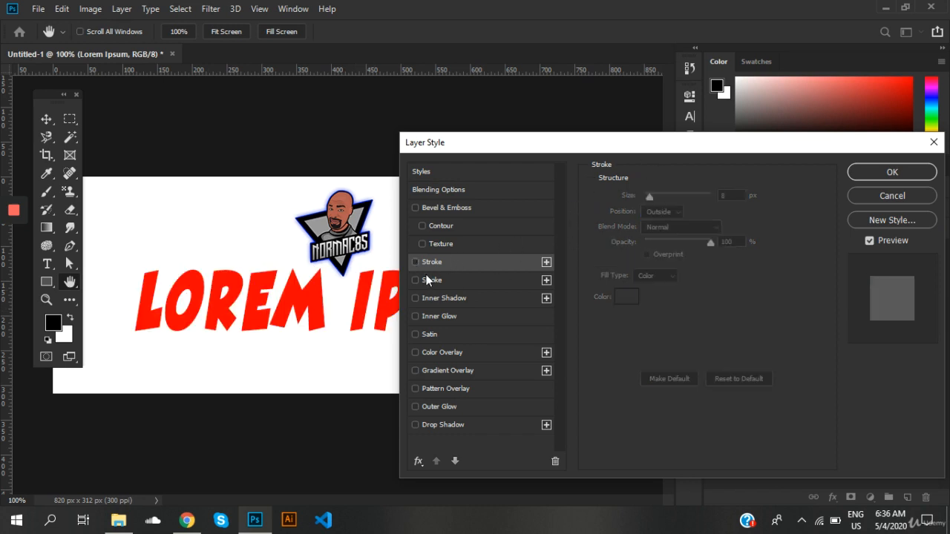
click(492, 302)
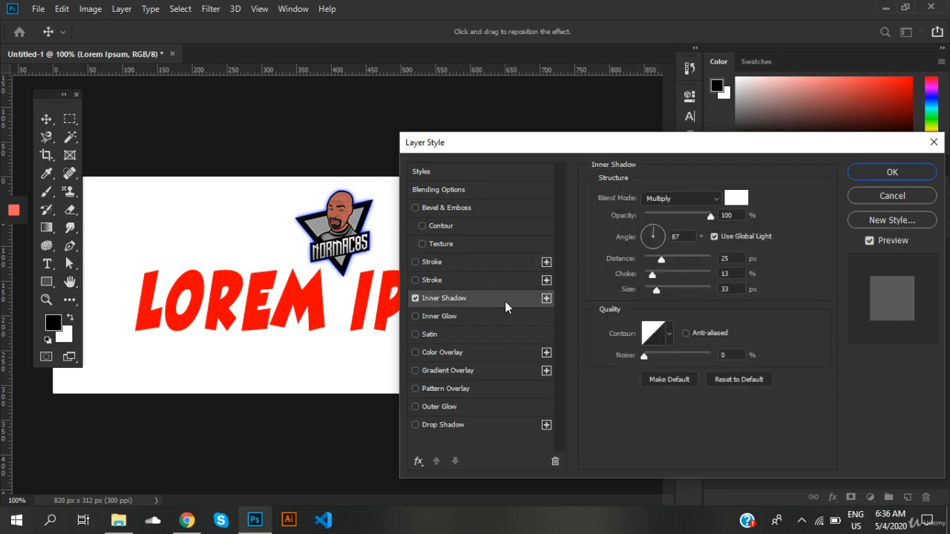
click(738, 199)
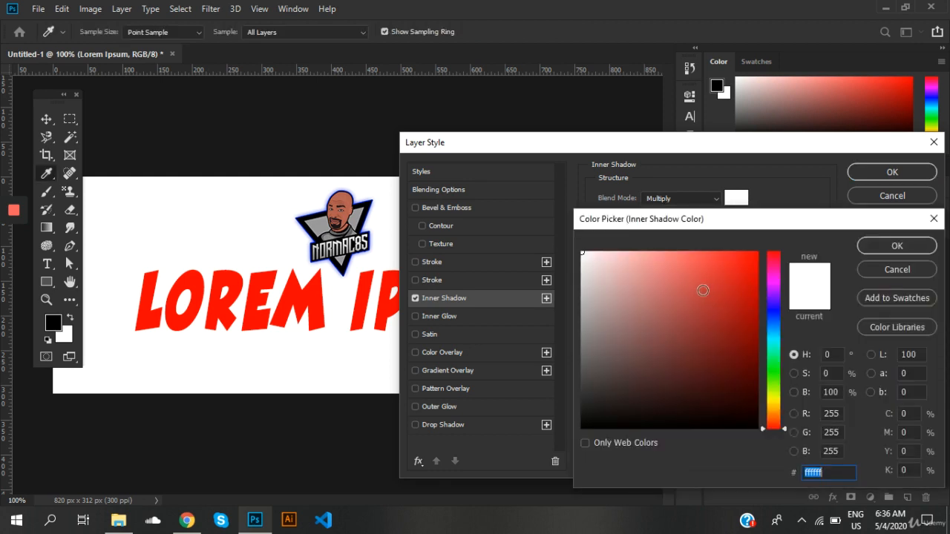
text(000000)
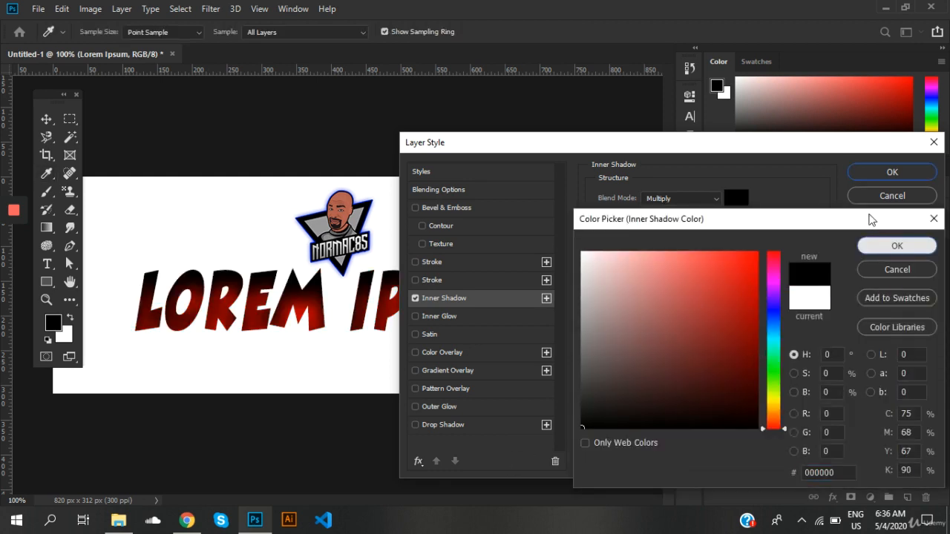
click(887, 248)
drag(676, 216, 686, 216)
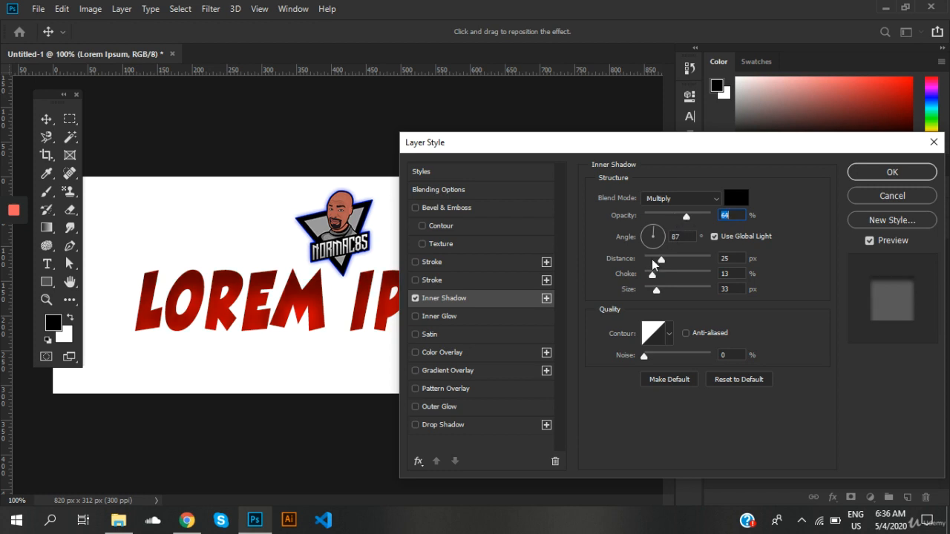
mouse_move(652, 275)
mouse_down()
mouse_move(652, 293)
mouse_move(661, 277)
mouse_move(647, 291)
mouse_up()
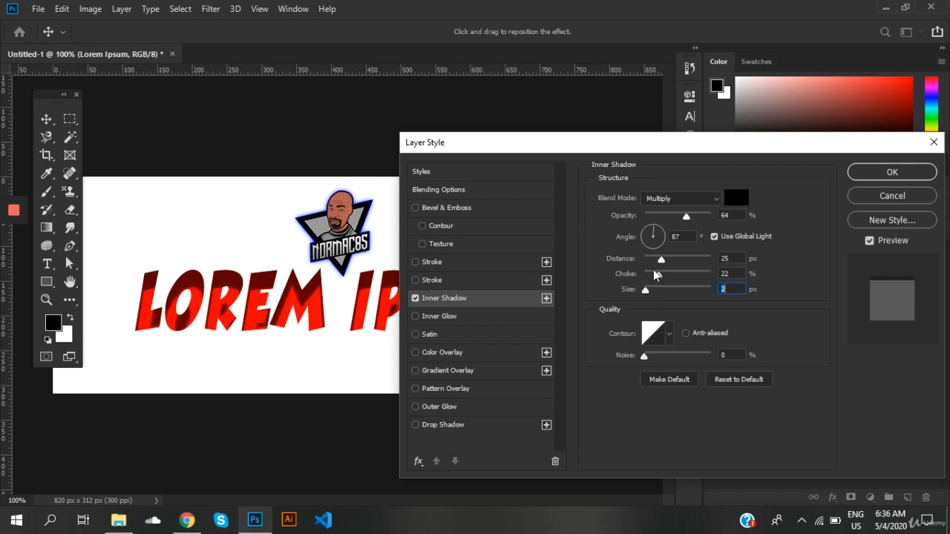
Set the Inner Shadow distance to 3 px and its opacity to 100%, and turn the effect off.
drag(654, 260, 647, 260)
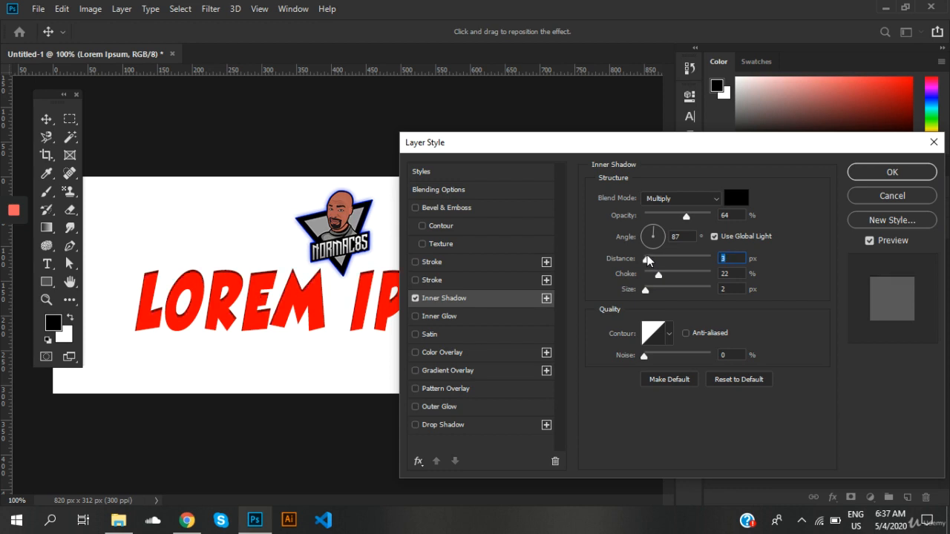
drag(687, 216, 726, 216)
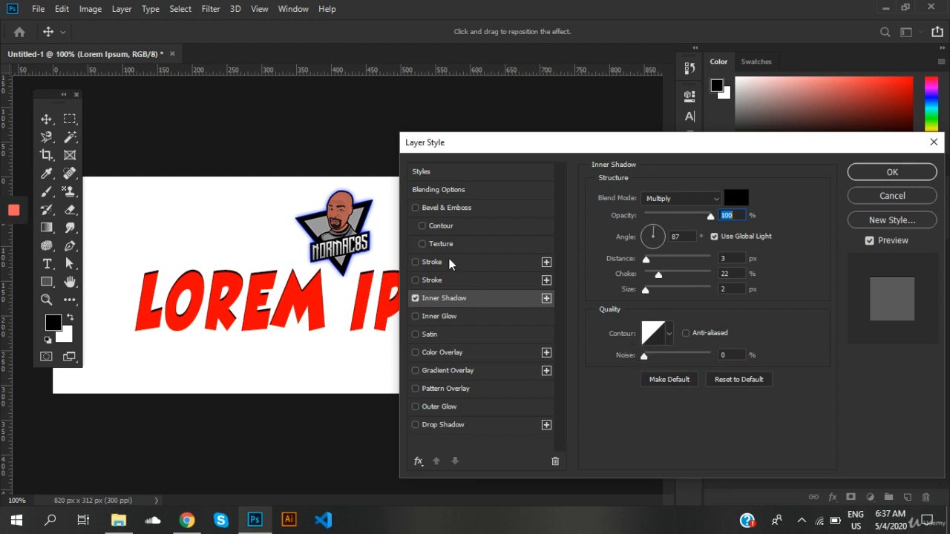
click(415, 299)
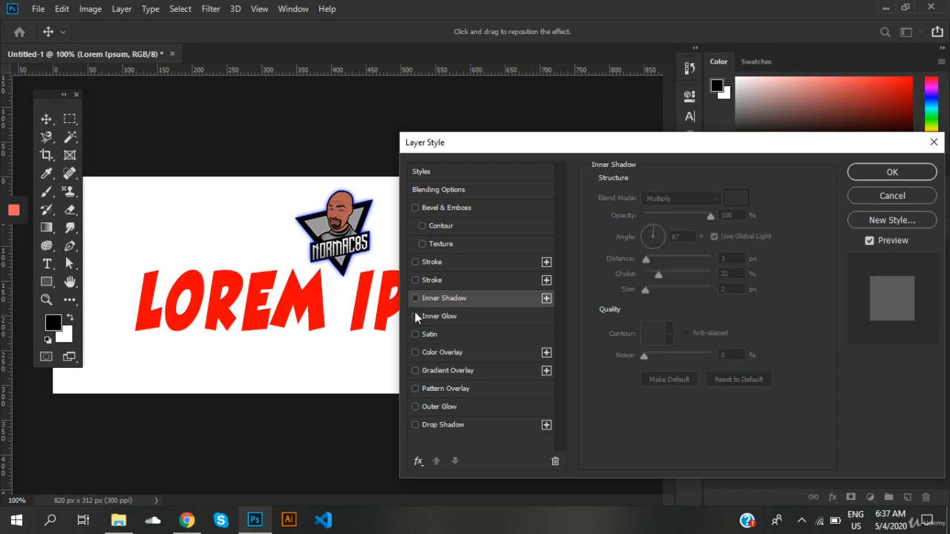
Try an Inner Glow on the text with a size of 5 px and turn it off.
click(478, 317)
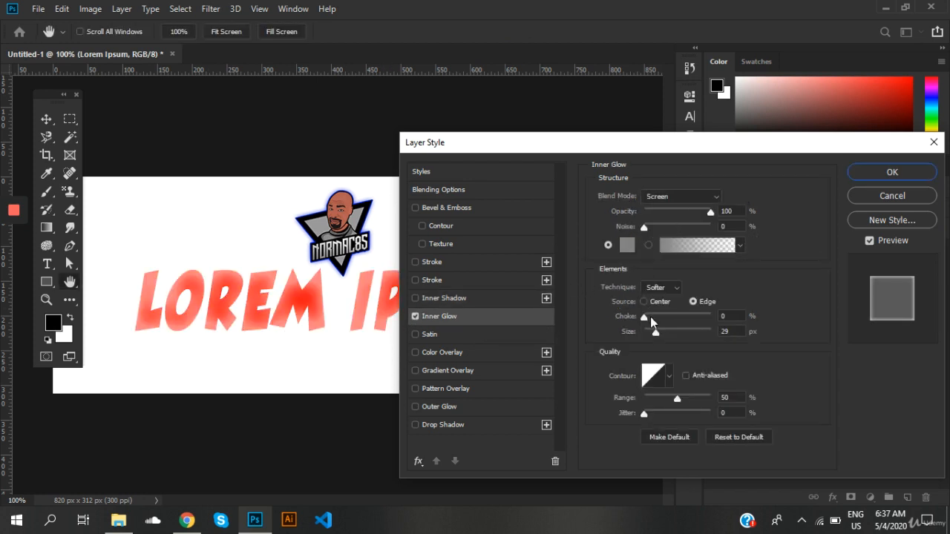
drag(650, 326, 646, 330)
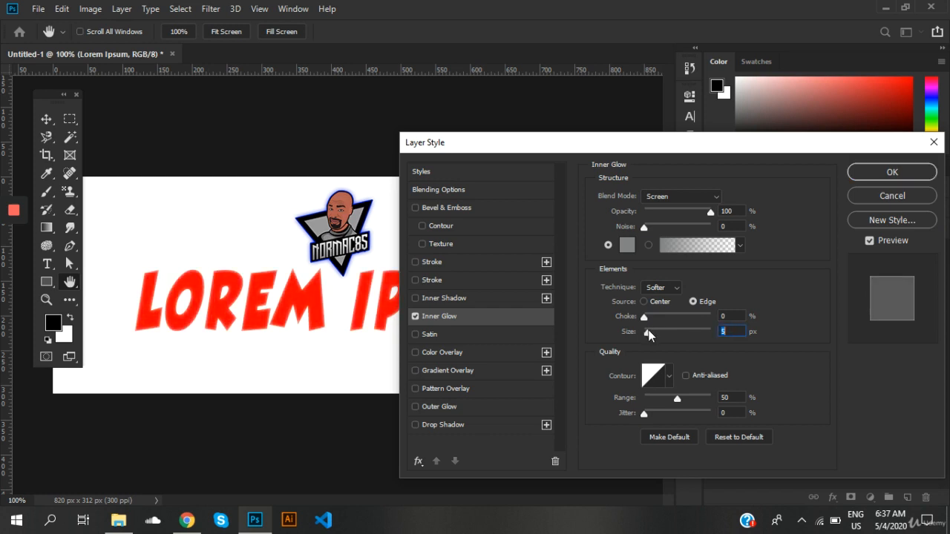
click(415, 317)
Try the Color Overlay, Gradient Overlay and Pattern Overlay effects on the text one by one, turning each off again.
click(485, 353)
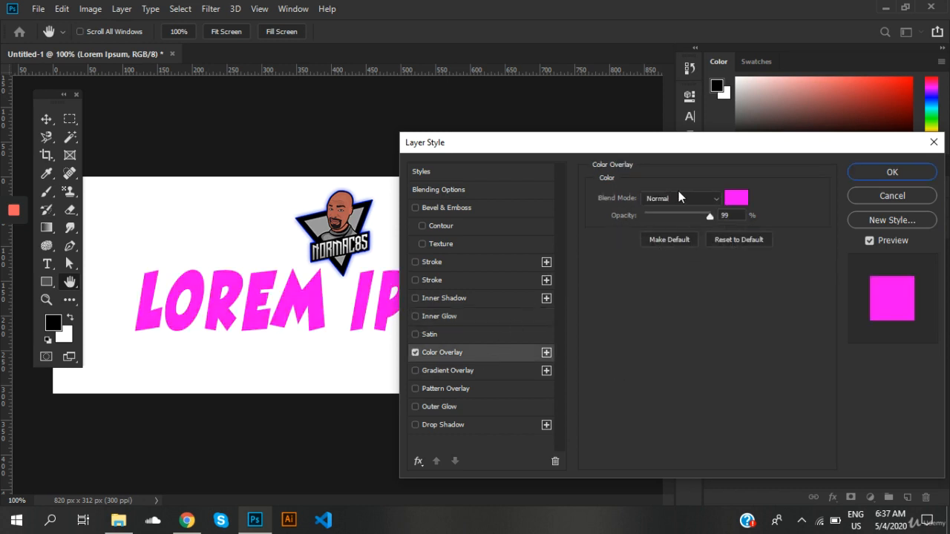
click(415, 352)
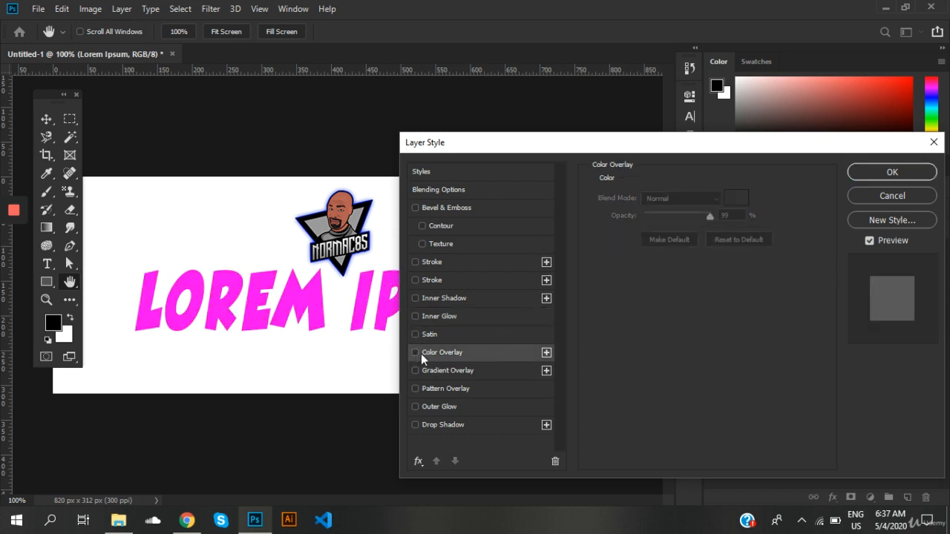
click(481, 371)
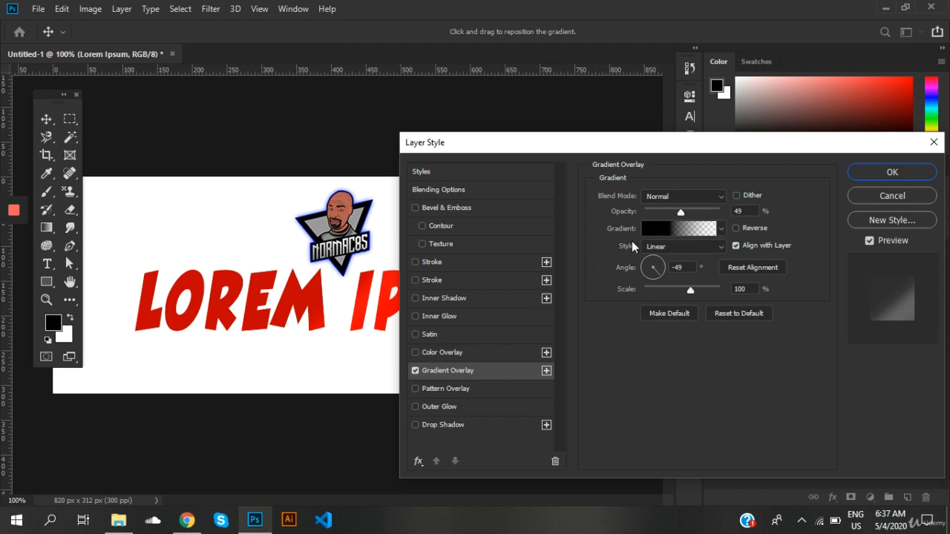
click(415, 371)
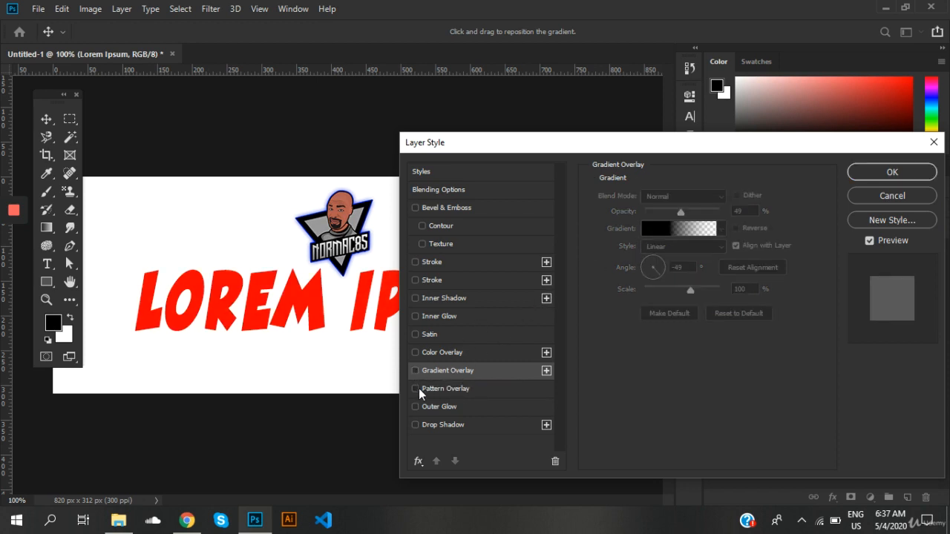
click(416, 389)
click(416, 389)
Enable an Outer Glow on the text and set its color to blue 1800ff.
click(477, 412)
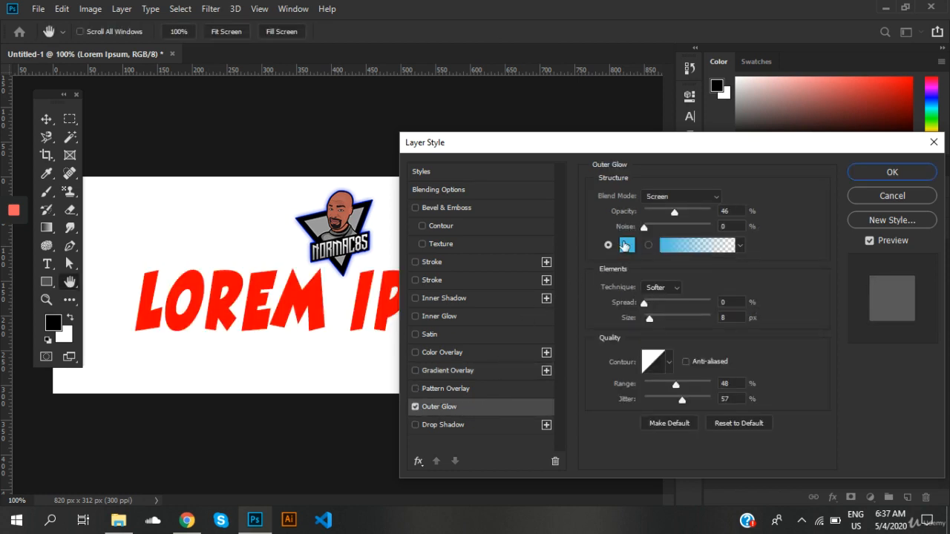
click(625, 246)
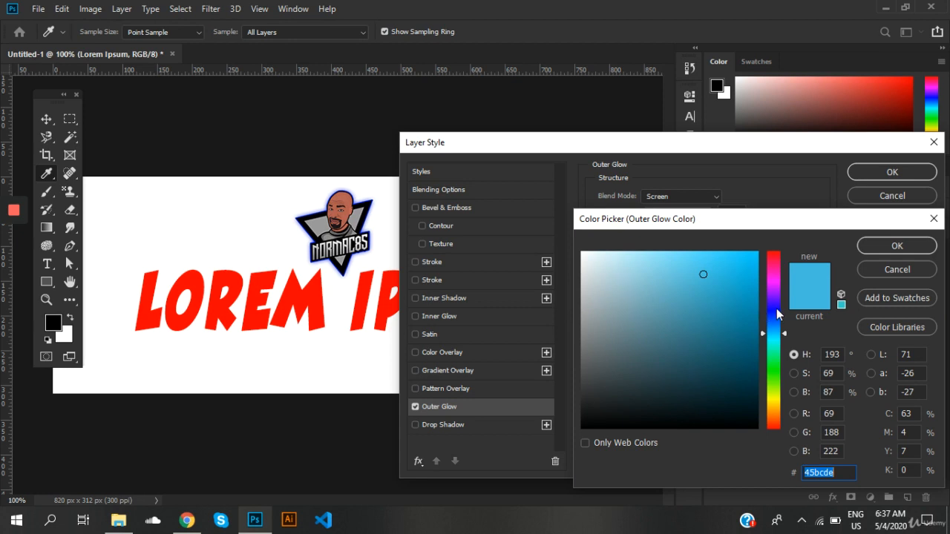
click(777, 308)
drag(738, 299, 767, 235)
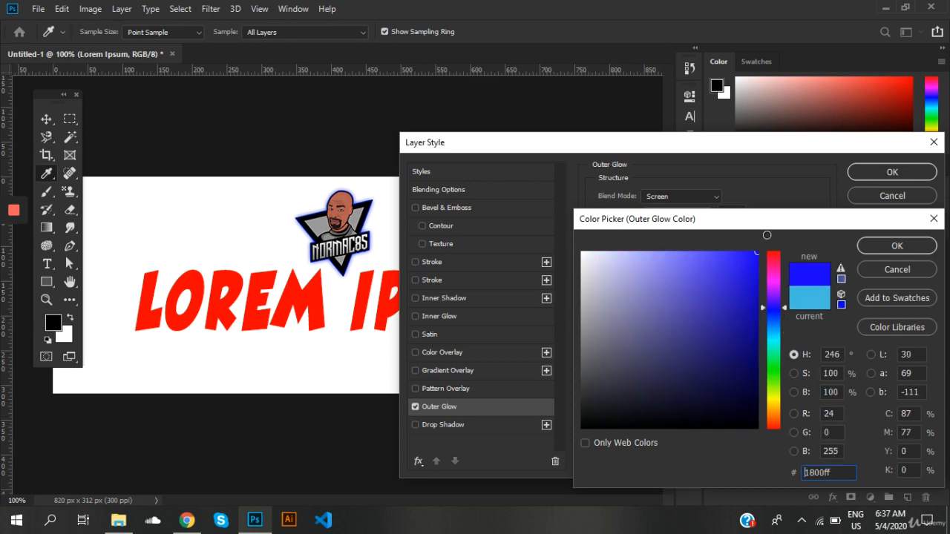
click(869, 246)
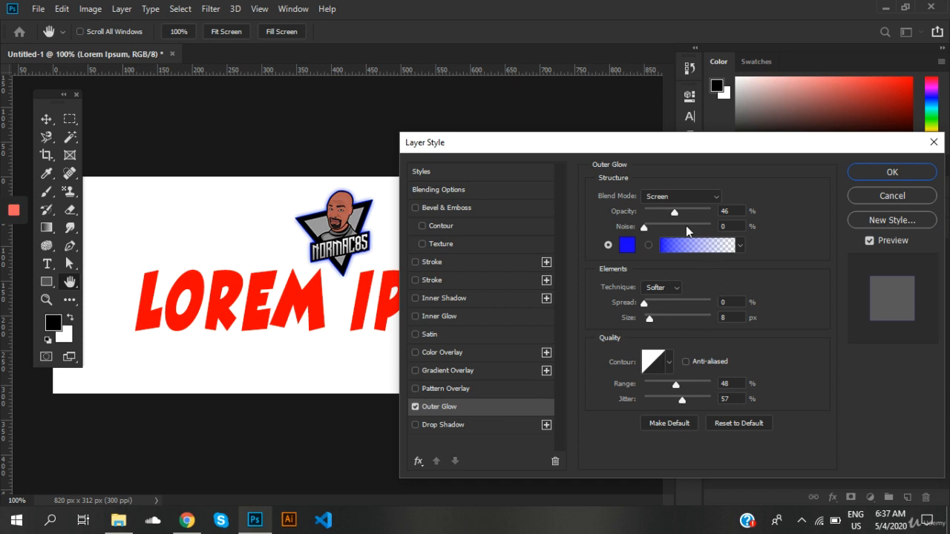
Try the Outer Glow at 100% opacity, 7% spread and 128 px size, and turn the effect off.
drag(686, 210, 714, 211)
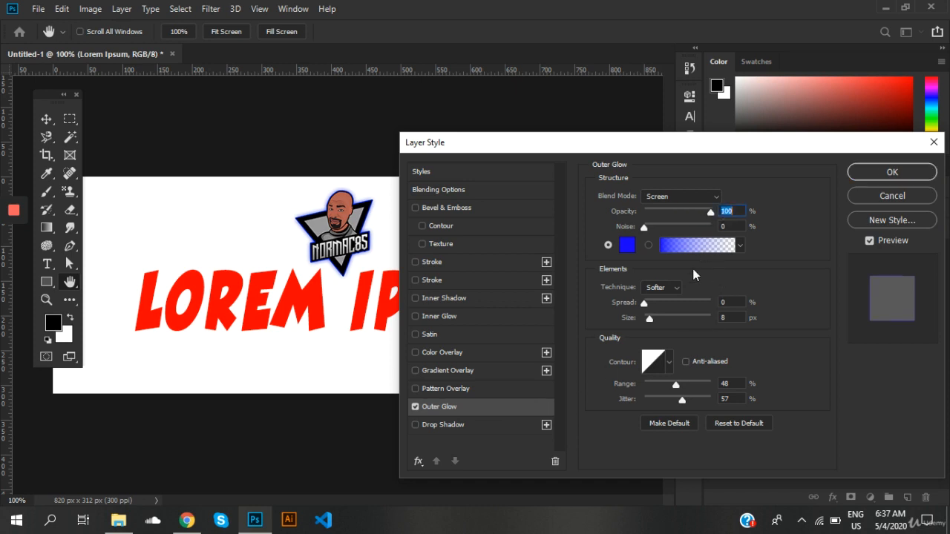
click(650, 302)
drag(657, 313, 682, 320)
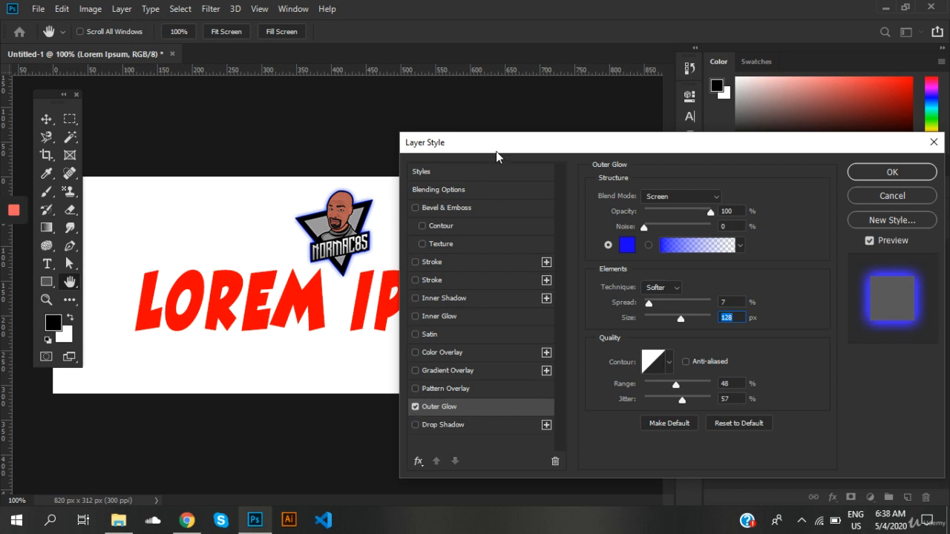
drag(500, 150, 551, 124)
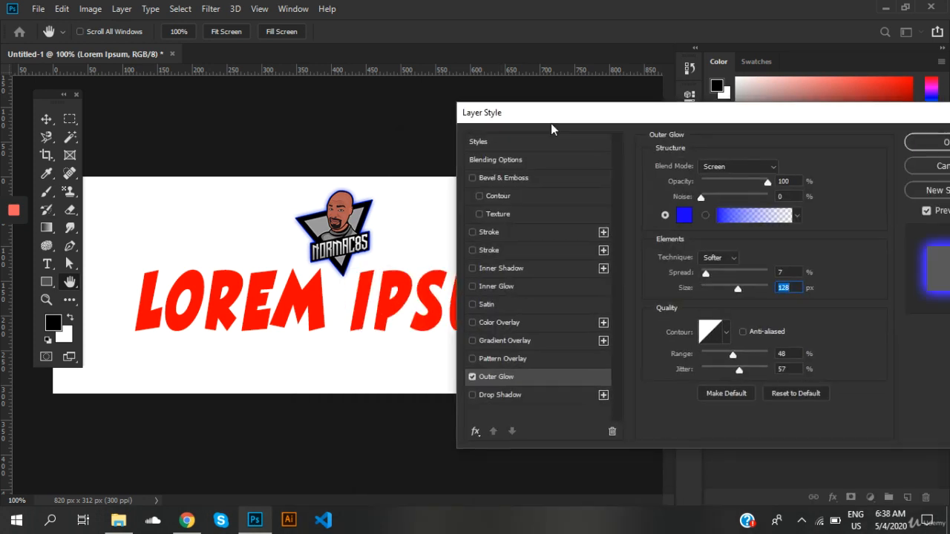
click(472, 377)
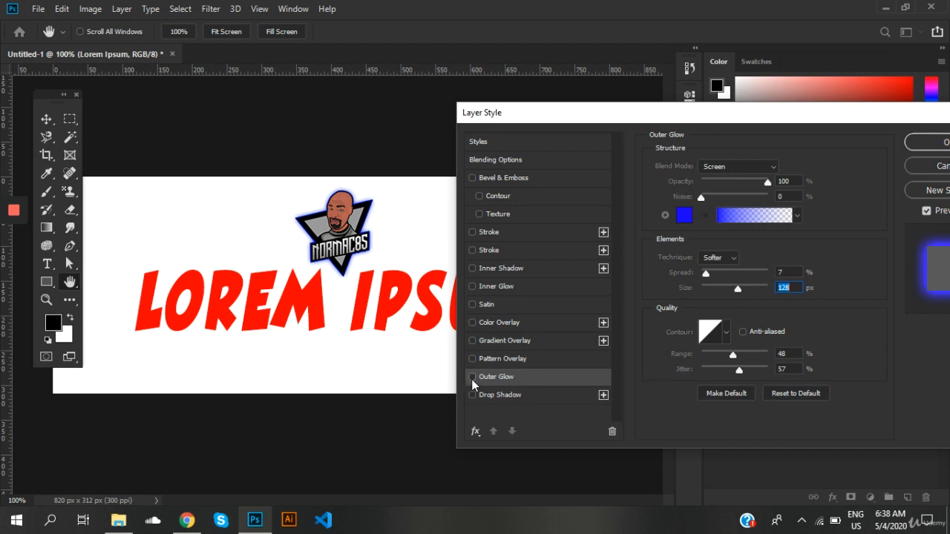
Add a Drop Shadow to the text with a size of 7 px and apply the layer style.
click(571, 401)
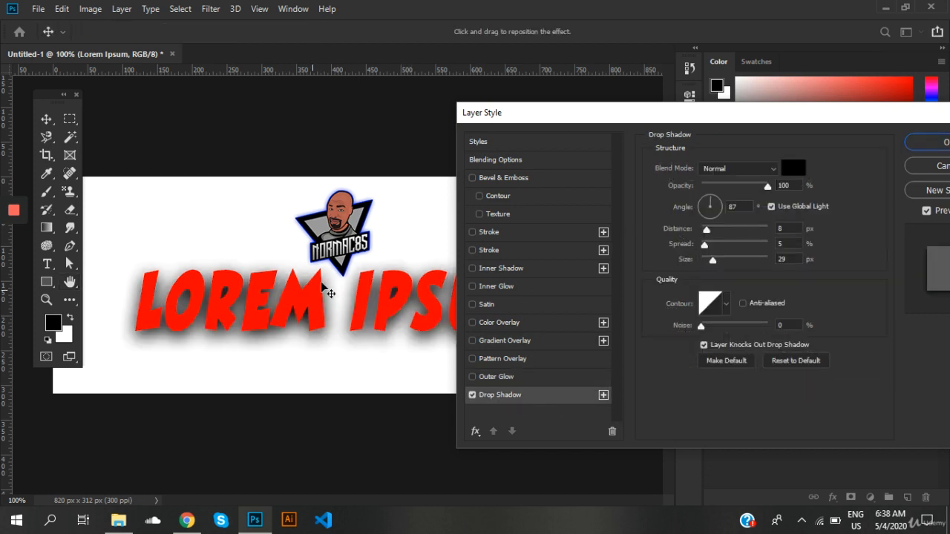
drag(710, 261, 706, 257)
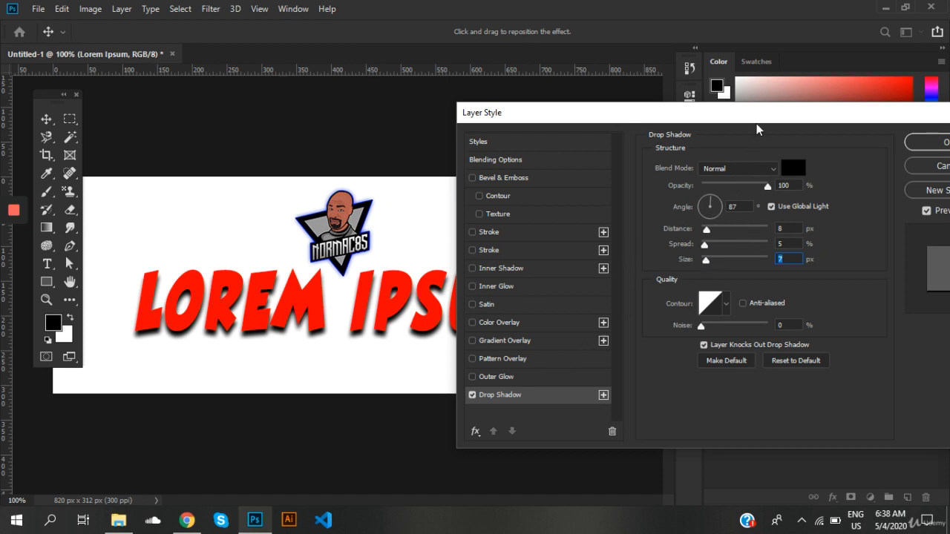
drag(763, 118, 605, 116)
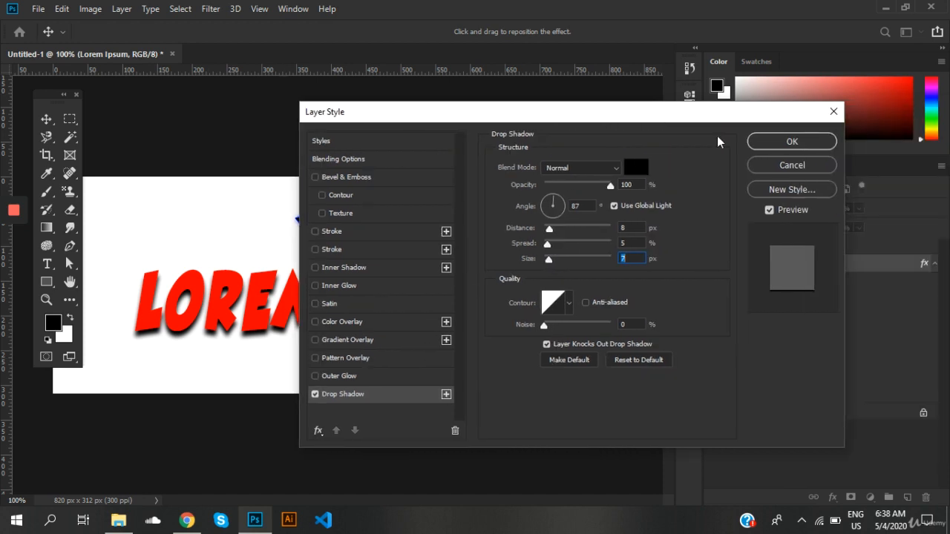
click(766, 141)
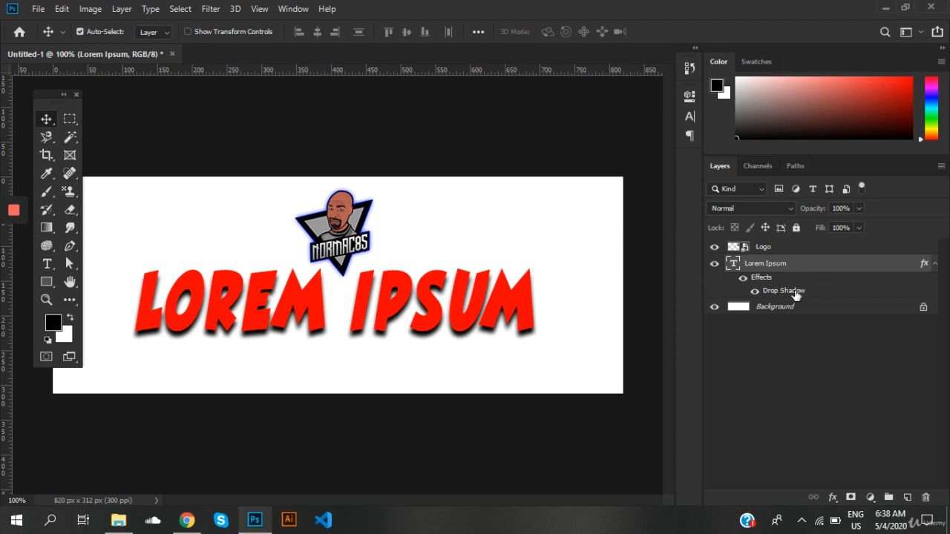
Move the Drop Shadow effect from the Lorem Ipsum layer to the Logo layer, and copy it back onto Lorem Ipsum.
drag(795, 296, 823, 251)
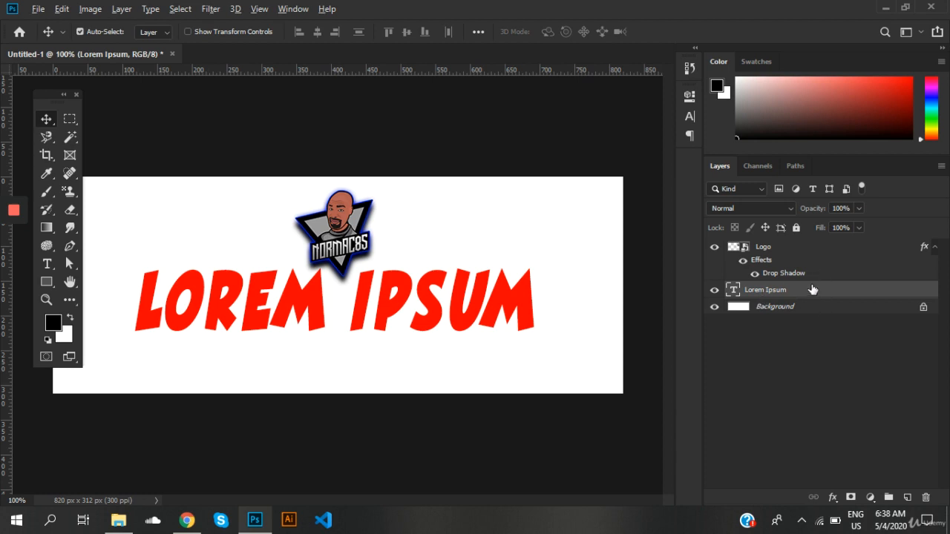
drag(799, 275, 816, 292)
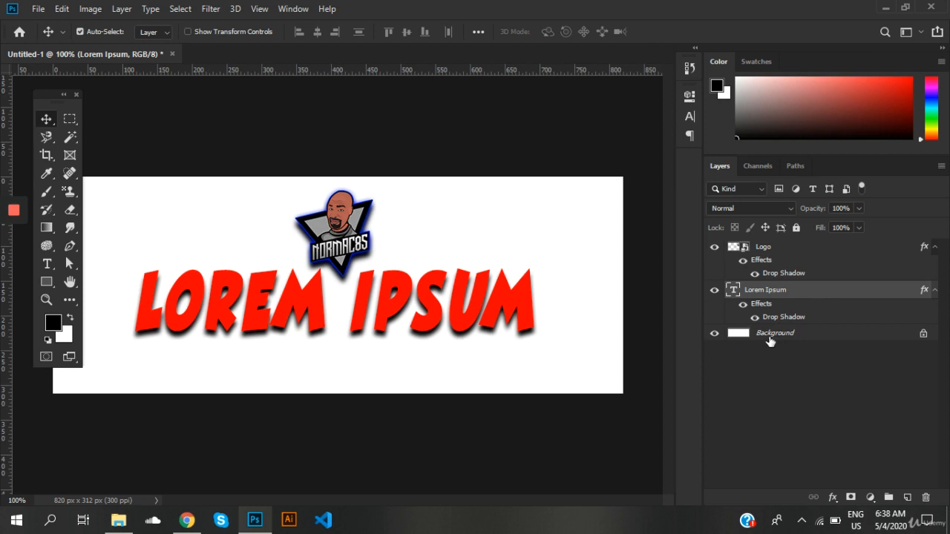